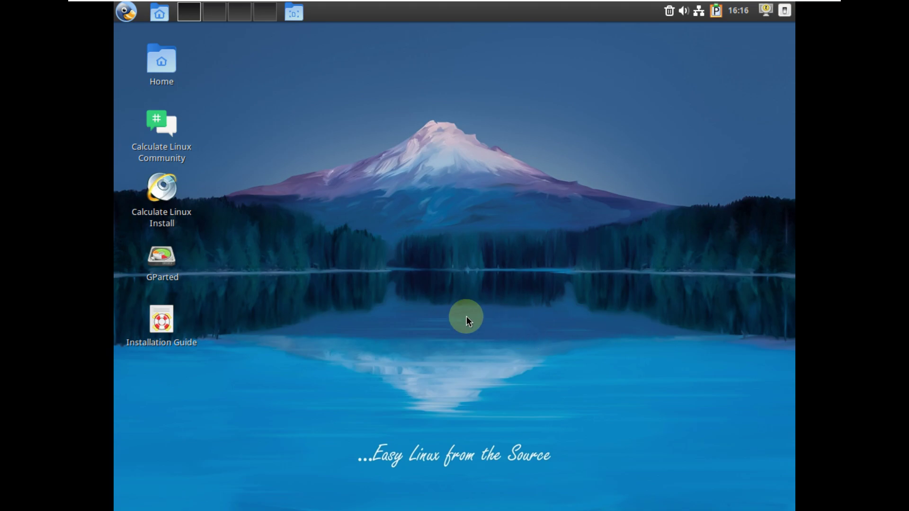
Set the display resolution to 1920 × 1080 (16:9) with 150 % monitor scale, keep the new configuration and close the display settings.
{"action": "right_click", "coordinate": [295, 125]}
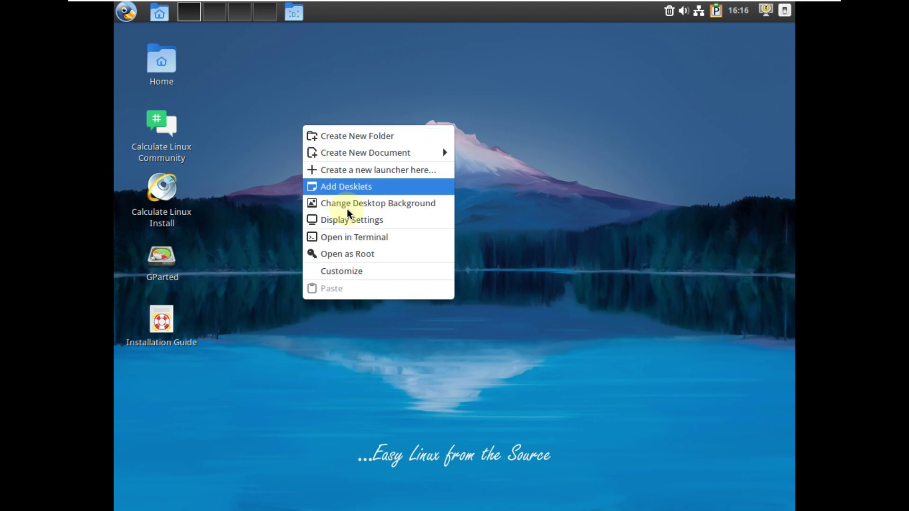
{"action": "left_click", "coordinate": [351, 226]}
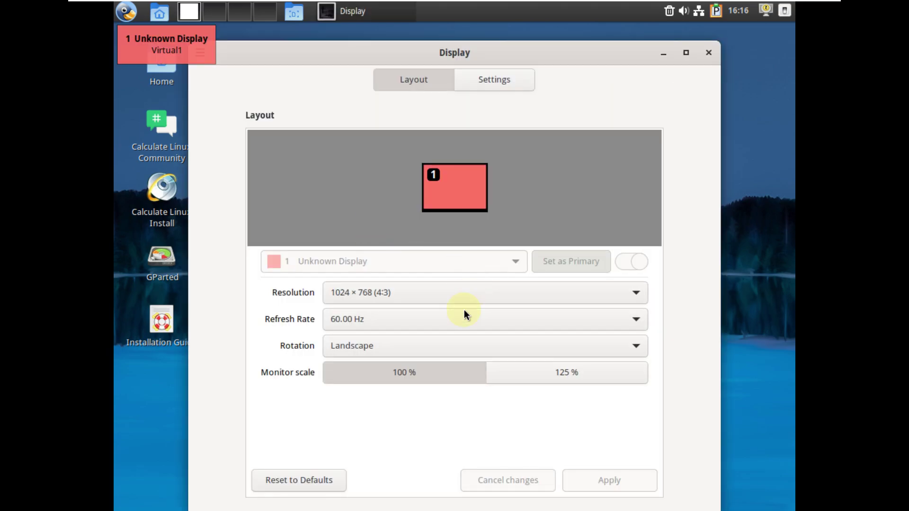
{"action": "left_click", "coordinate": [417, 291]}
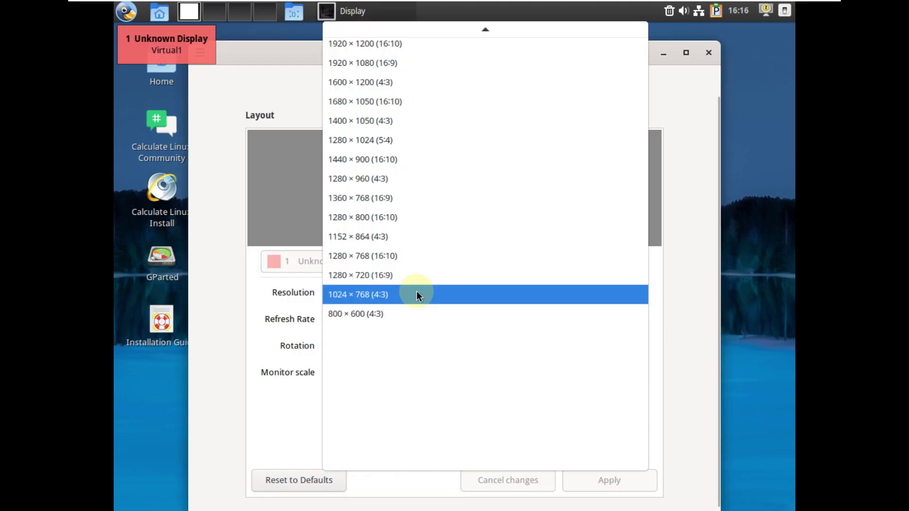
{"action": "left_click", "coordinate": [417, 291]}
{"action": "left_click", "coordinate": [416, 293]}
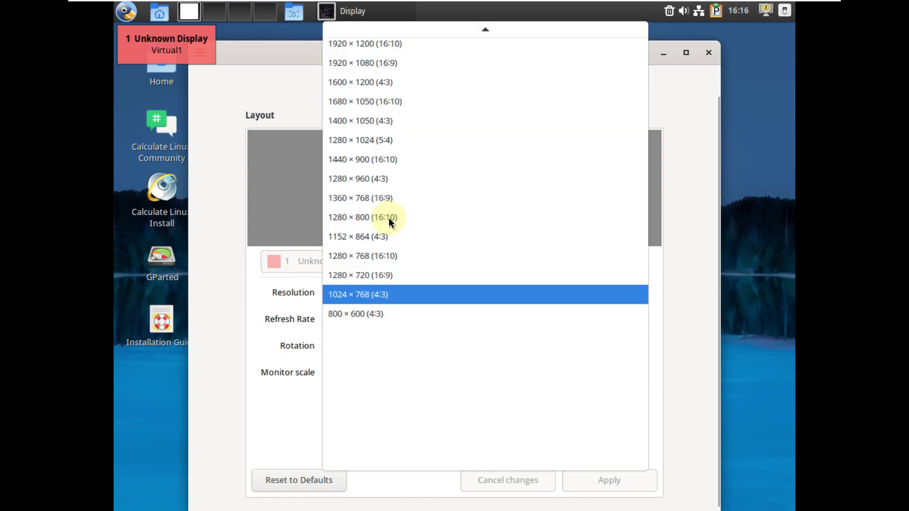
{"action": "scroll", "coordinate": [398, 180], "scroll_direction": "up", "scroll_amount": 1}
{"action": "left_click", "coordinate": [402, 104]}
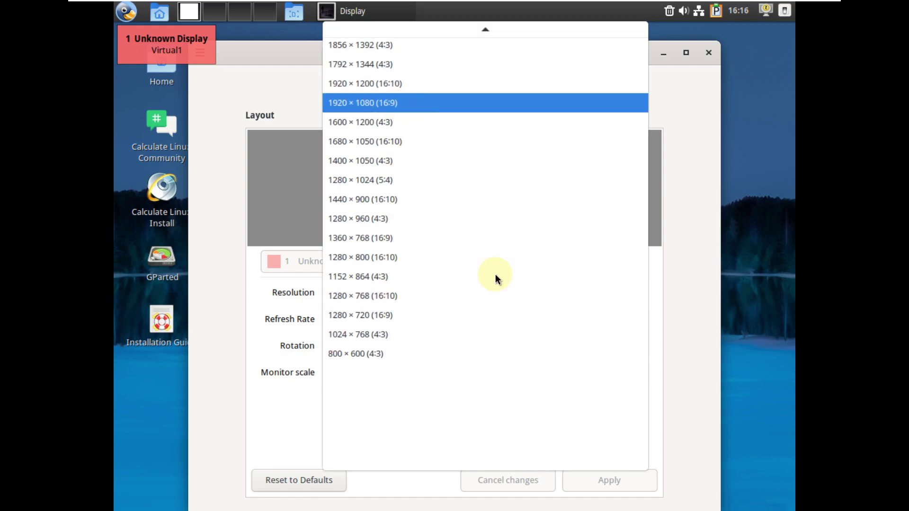
{"action": "left_click", "coordinate": [515, 373]}
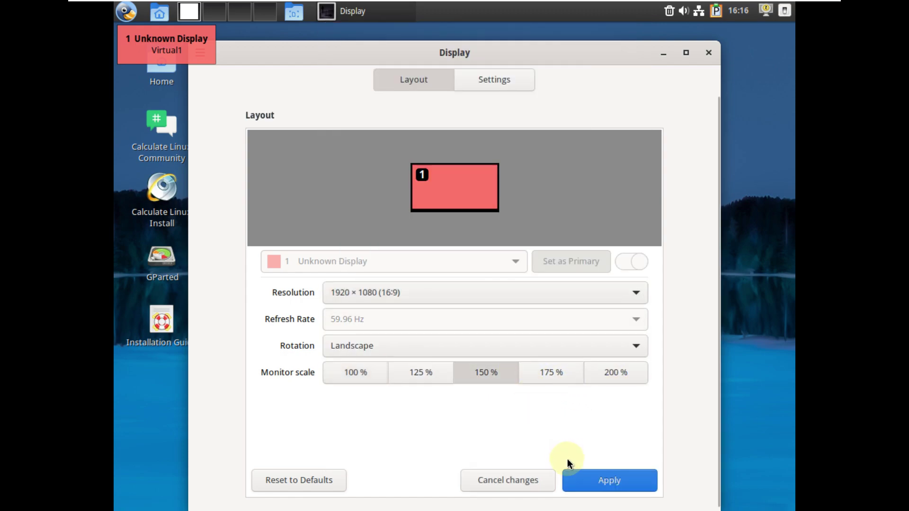
{"action": "left_click", "coordinate": [597, 477]}
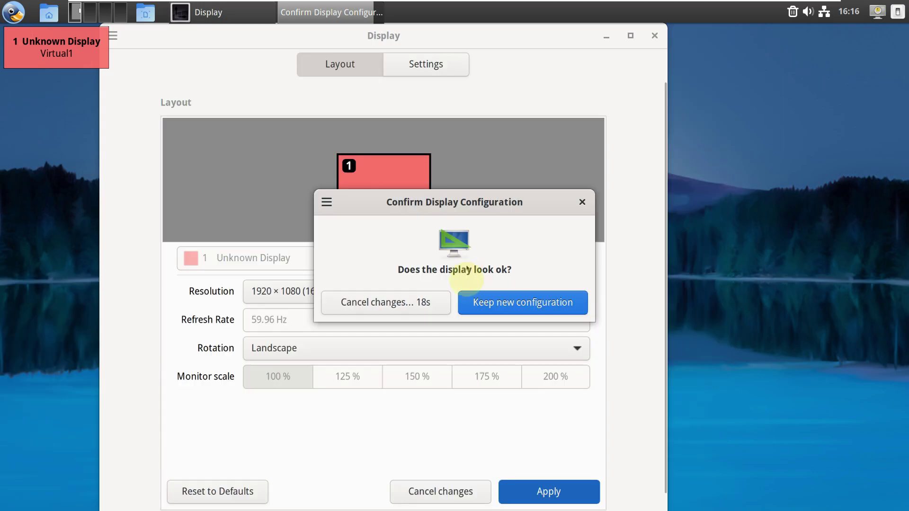
{"action": "left_click", "coordinate": [497, 302]}
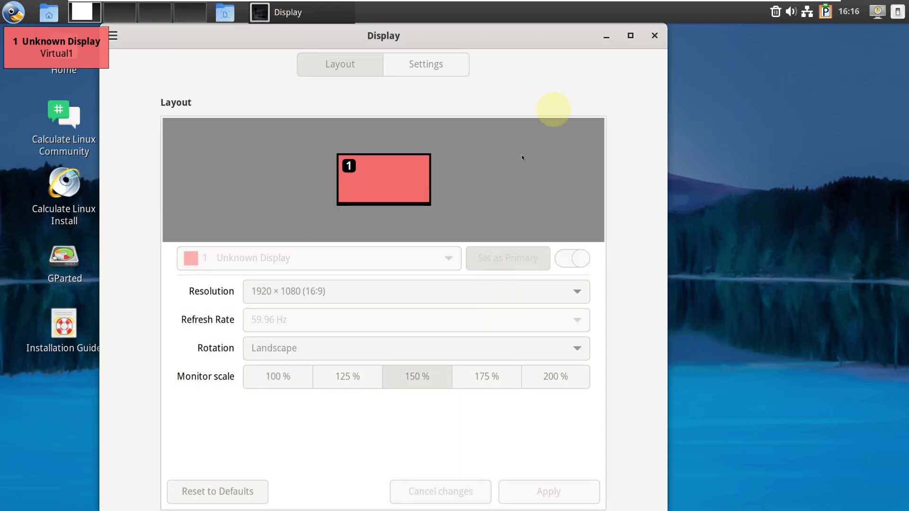
{"action": "left_click", "coordinate": [463, 65]}
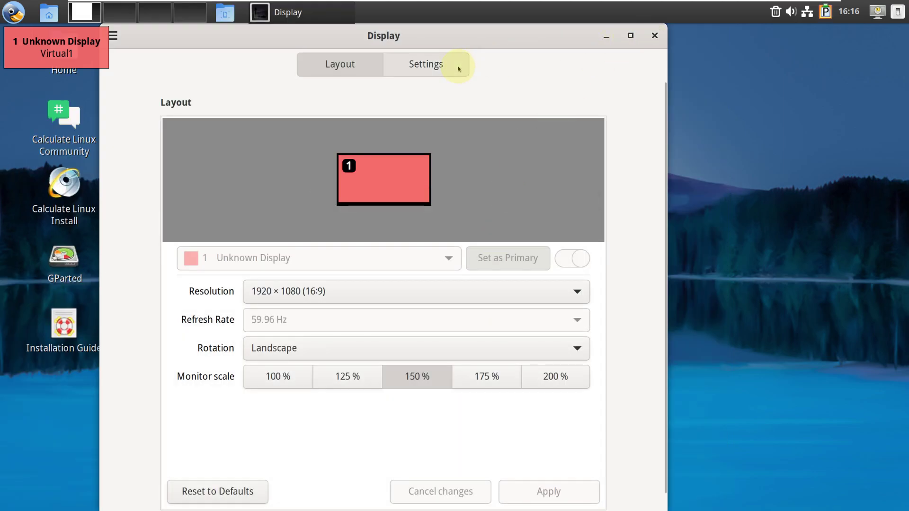
{"action": "left_click", "coordinate": [655, 36]}
Open the Home folder, view the file manager's About information, and close both windows.
{"action": "right_click", "coordinate": [68, 55]}
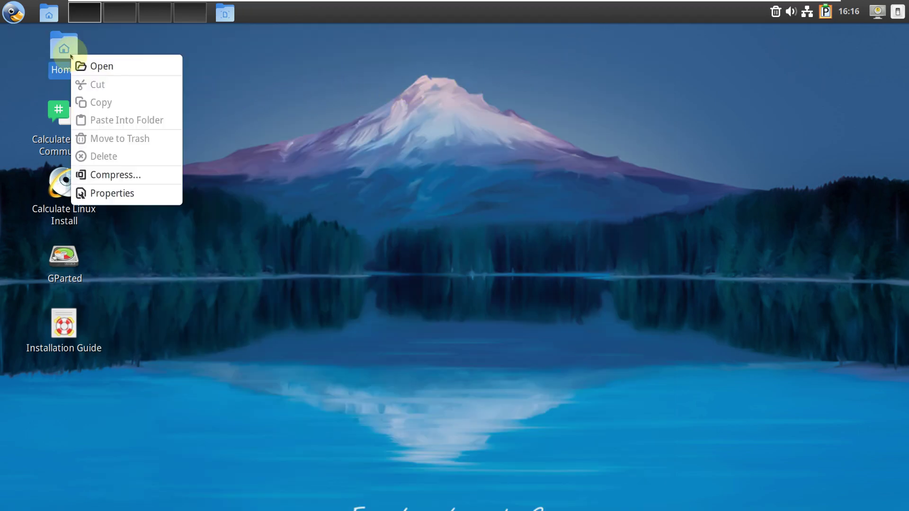
{"action": "left_click", "coordinate": [293, 98]}
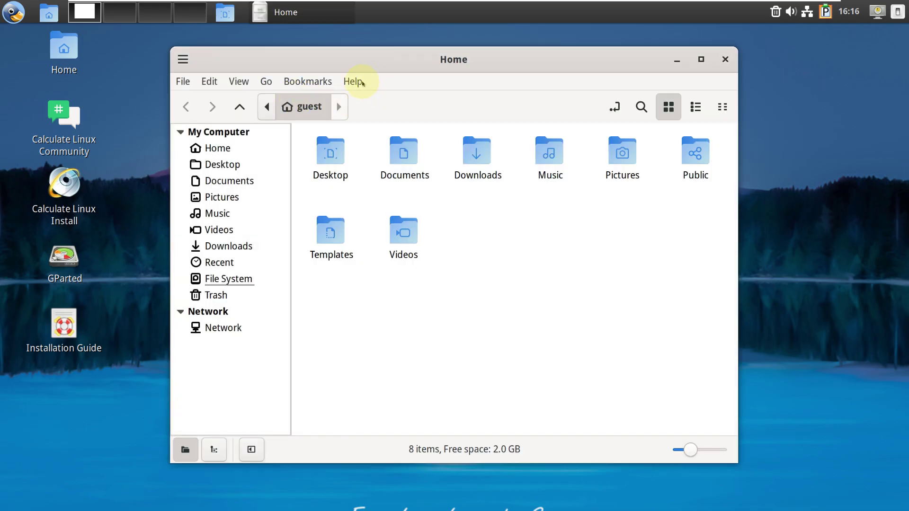
{"action": "left_click", "coordinate": [362, 83]}
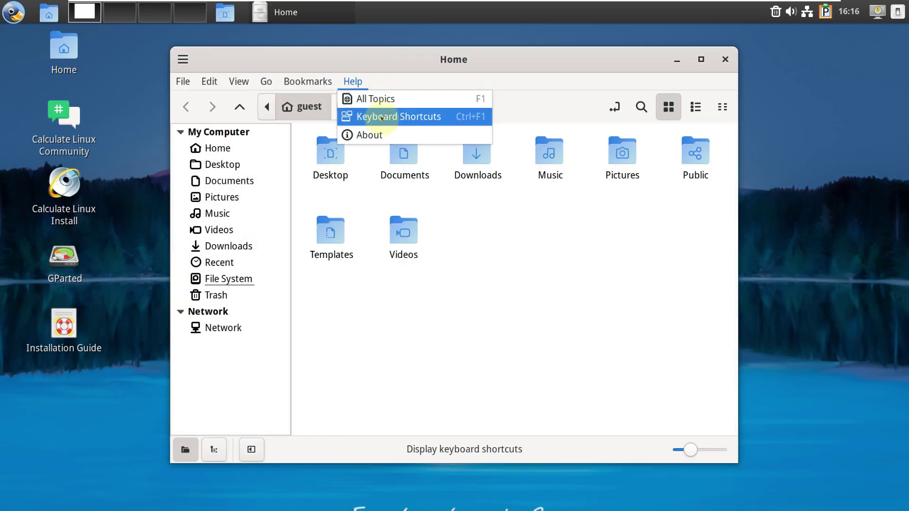
{"action": "left_click", "coordinate": [382, 135]}
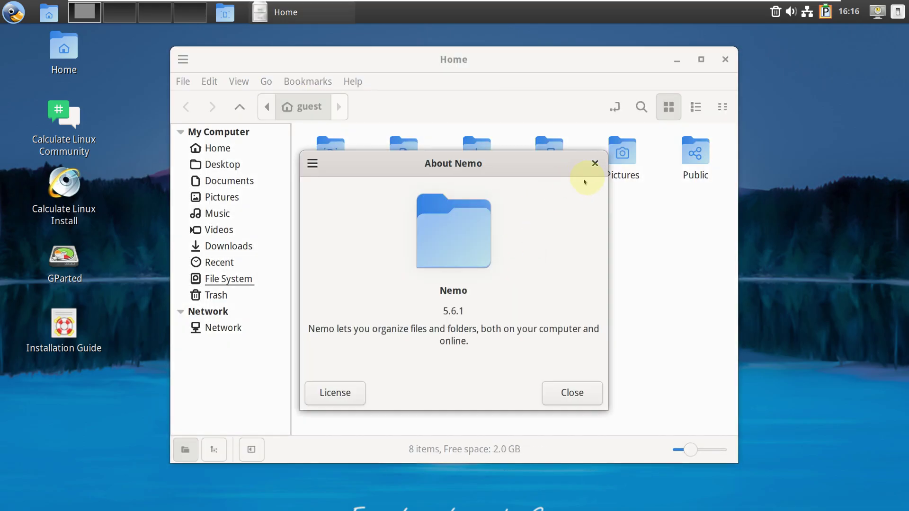
{"action": "left_click", "coordinate": [593, 162]}
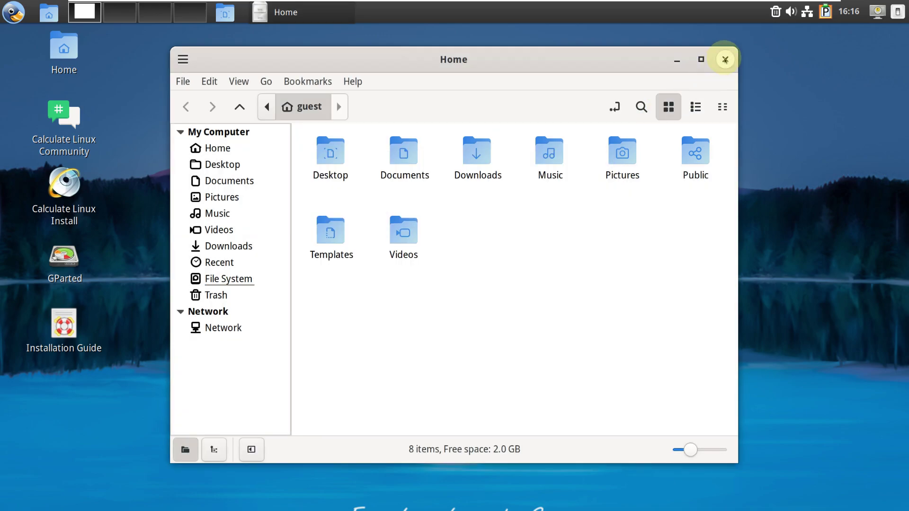
{"action": "left_click", "coordinate": [726, 59]}
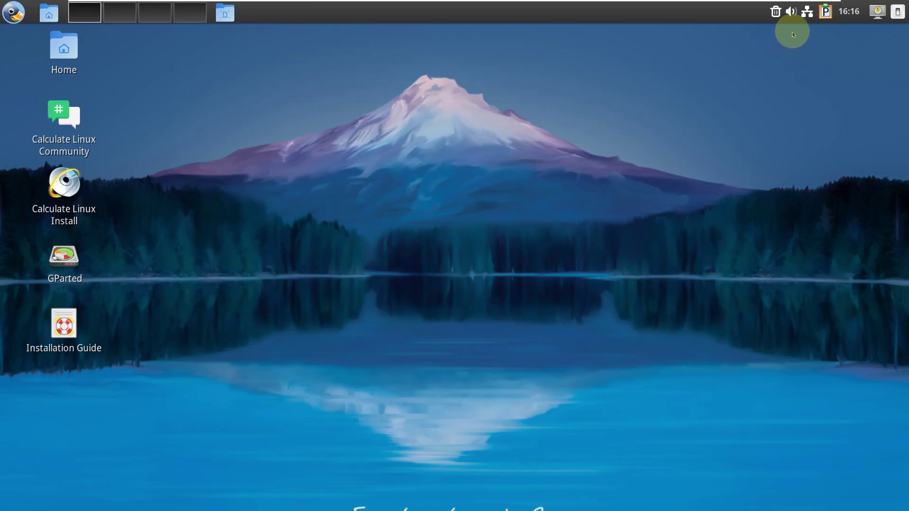
View the About information of the Parcellite clipboard manager and dismiss it.
{"action": "left_click", "coordinate": [849, 14]}
{"action": "left_click", "coordinate": [826, 11]}
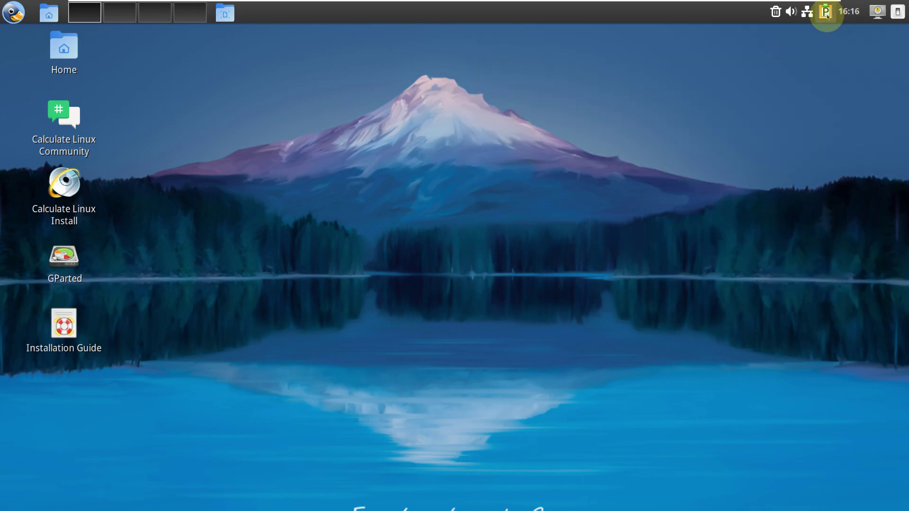
{"action": "right_click", "coordinate": [825, 12]}
{"action": "left_click", "coordinate": [832, 26]}
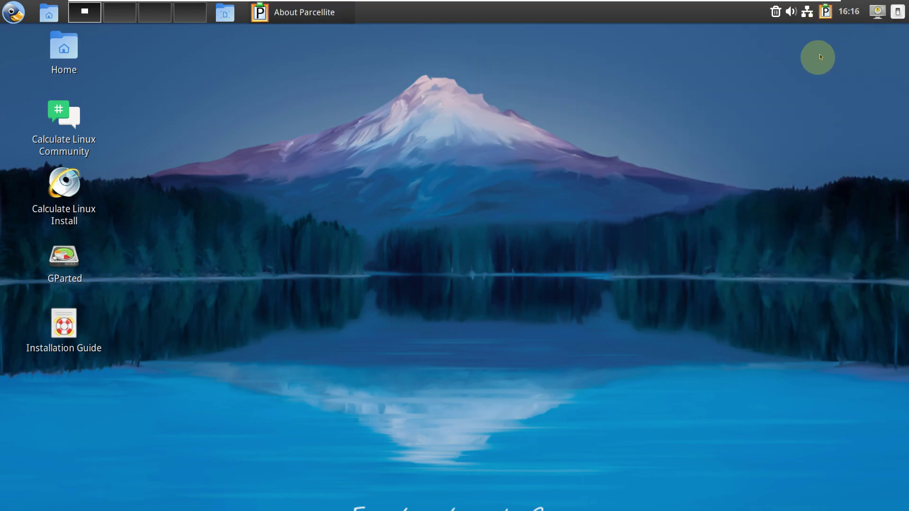
{"action": "key", "text": "Escape"}
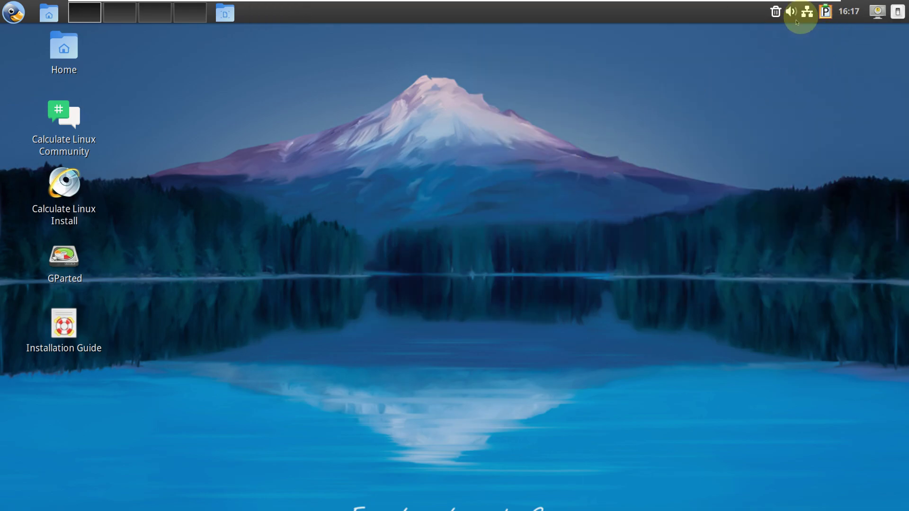
Check the network and sound status applets.
{"action": "left_click", "coordinate": [808, 12]}
{"action": "left_click", "coordinate": [792, 11]}
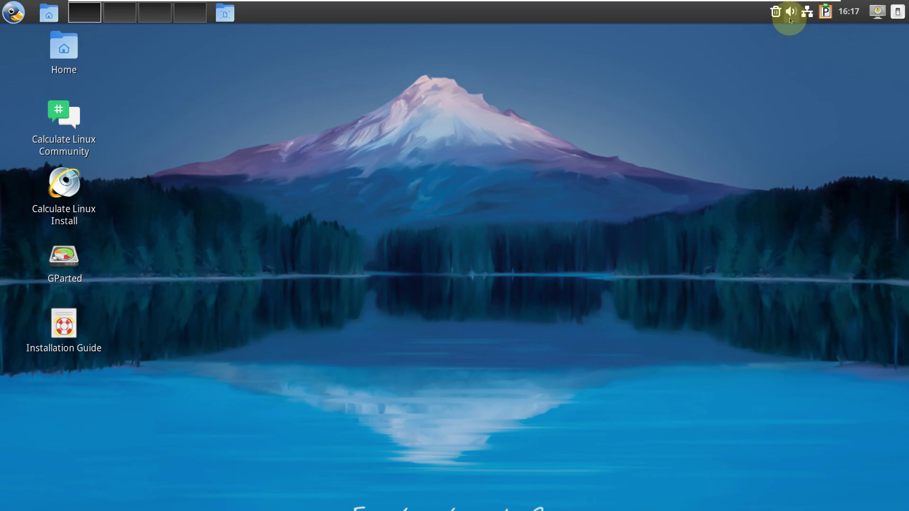
{"action": "left_click", "coordinate": [792, 12]}
Open the Trash, view the About information from its window, and close both windows.
{"action": "left_click", "coordinate": [774, 18]}
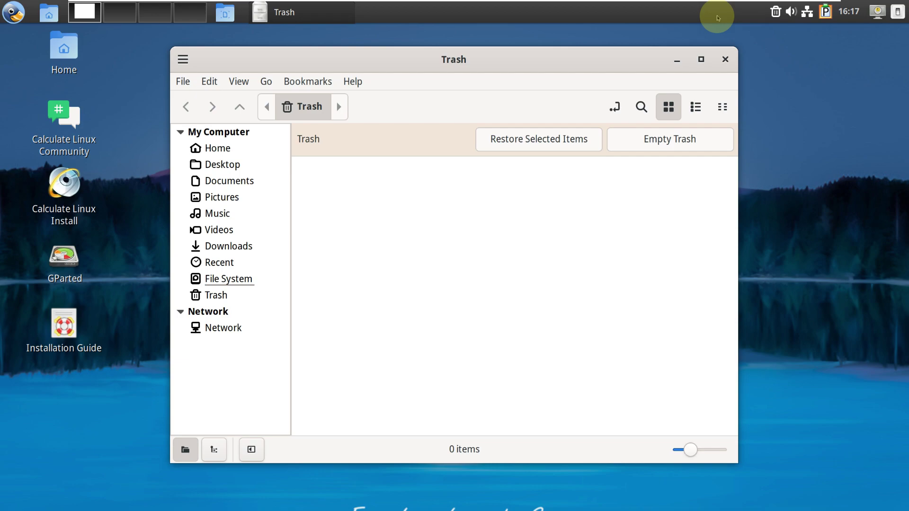
{"action": "right_click", "coordinate": [716, 17]}
{"action": "left_click", "coordinate": [760, 346]}
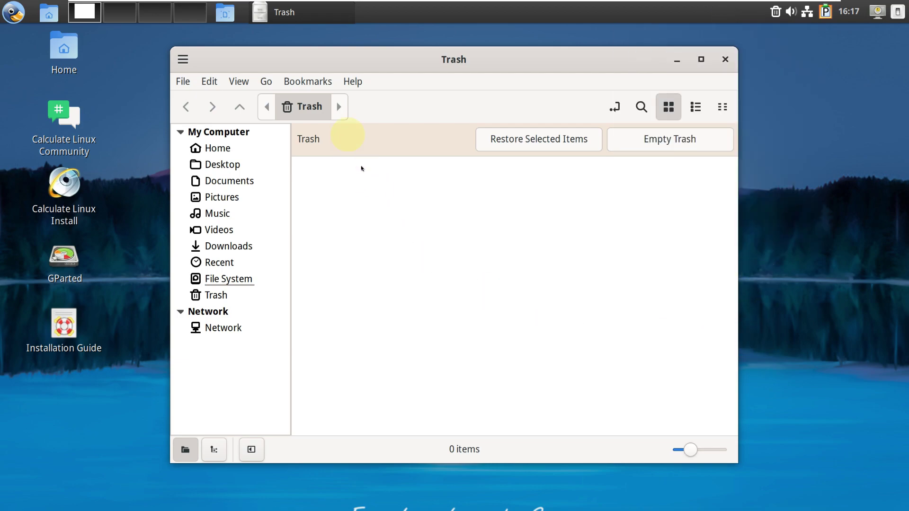
{"action": "left_click", "coordinate": [353, 81]}
{"action": "left_click", "coordinate": [376, 141]}
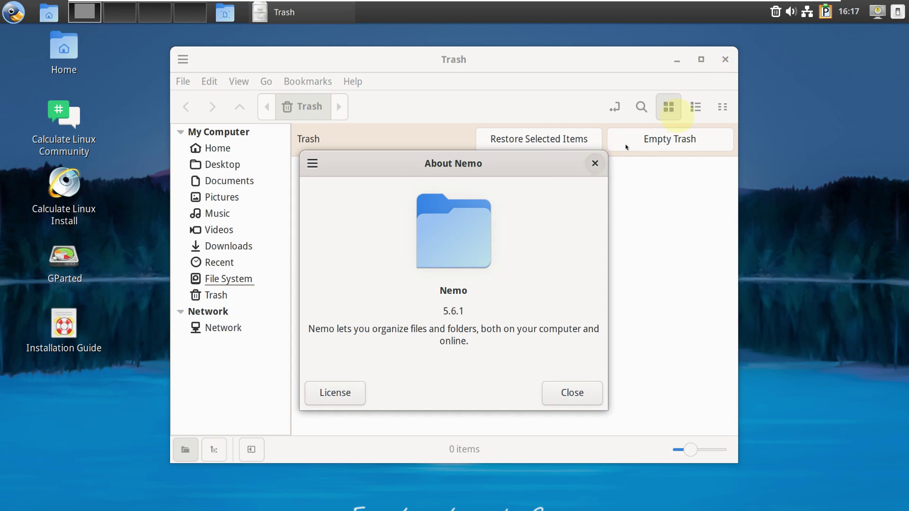
{"action": "left_click", "coordinate": [594, 163]}
{"action": "left_click", "coordinate": [725, 59]}
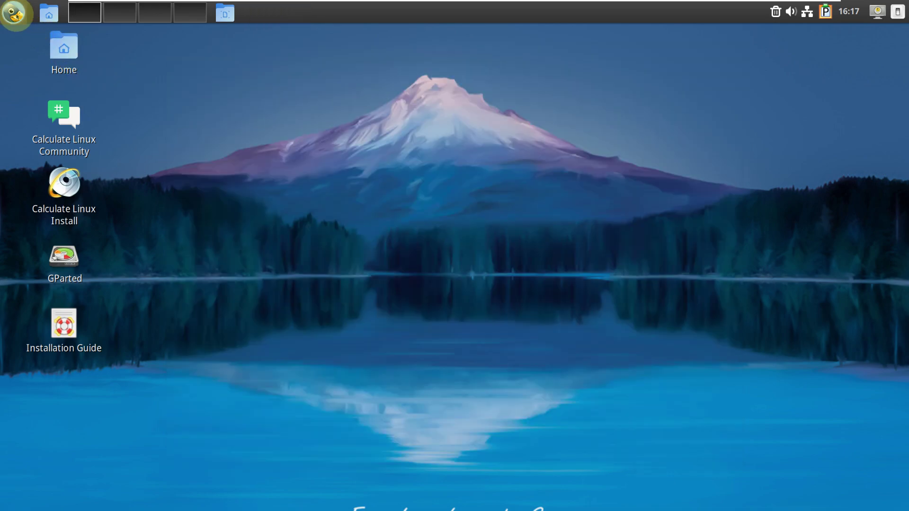
Look through the full list of installed applications, from the first entry to the last, and close the list.
{"action": "left_click", "coordinate": [15, 13]}
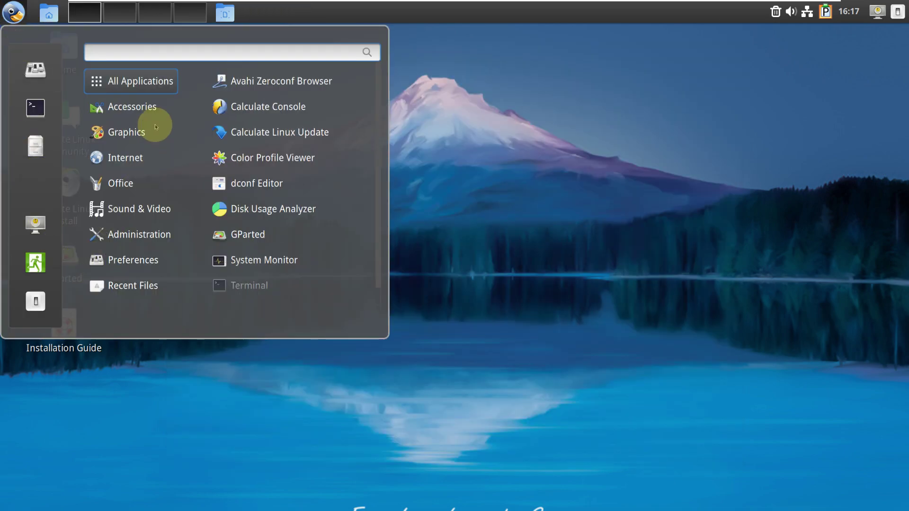
{"action": "scroll", "coordinate": [317, 106], "scroll_direction": "down", "scroll_amount": 6}
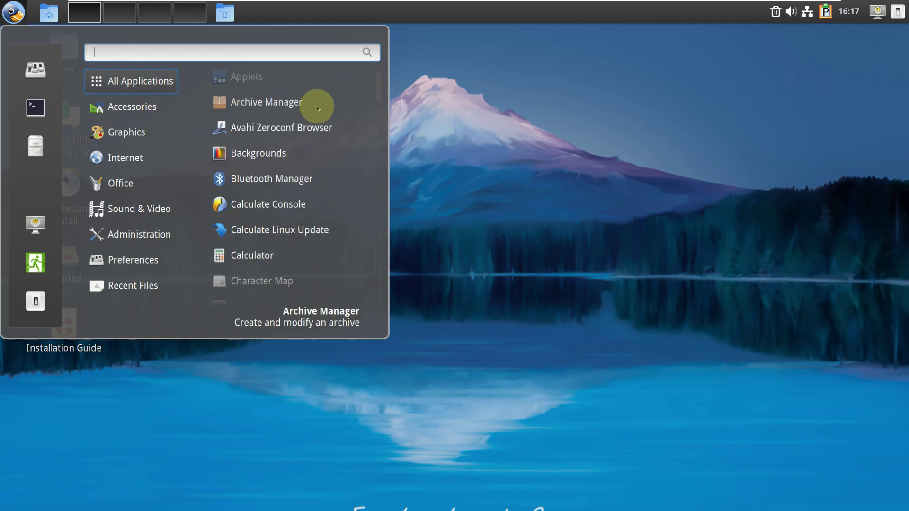
{"action": "scroll", "coordinate": [317, 106], "scroll_direction": "down", "scroll_amount": 10}
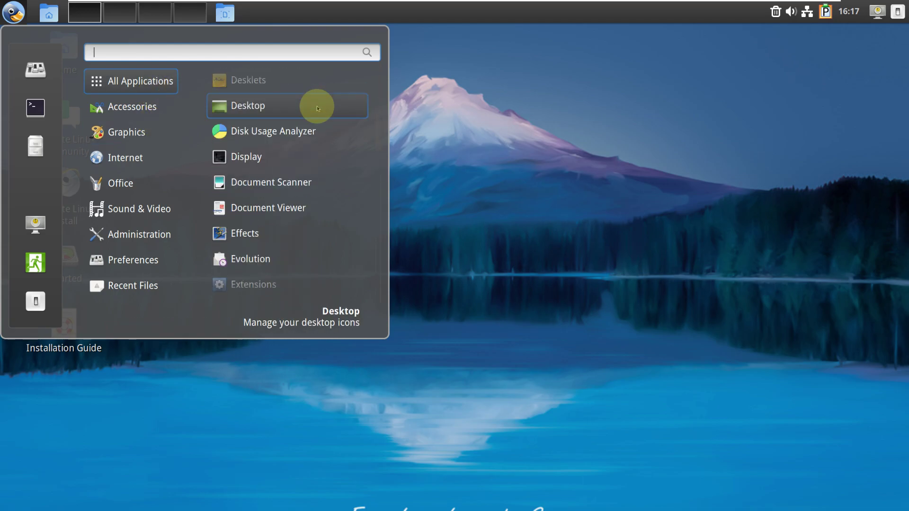
{"action": "scroll", "coordinate": [317, 108], "scroll_direction": "down", "scroll_amount": 12}
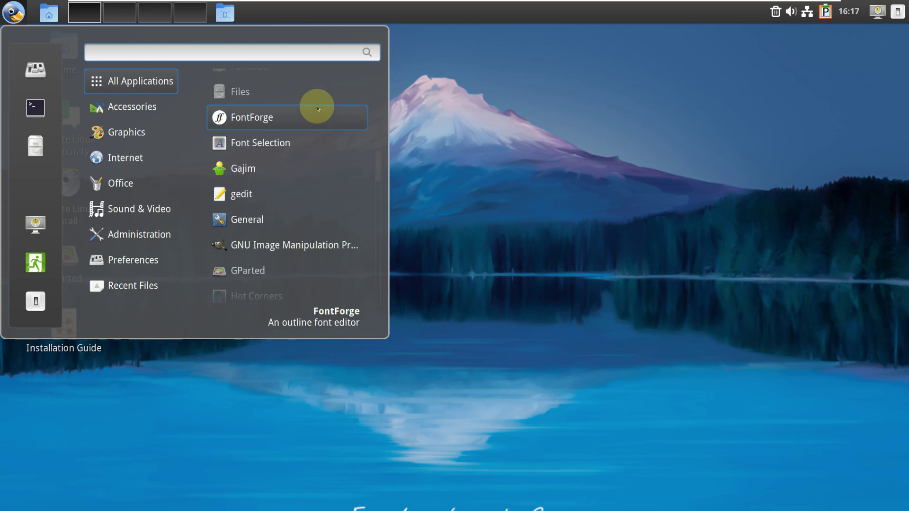
{"action": "scroll", "coordinate": [317, 109], "scroll_direction": "down", "scroll_amount": 15}
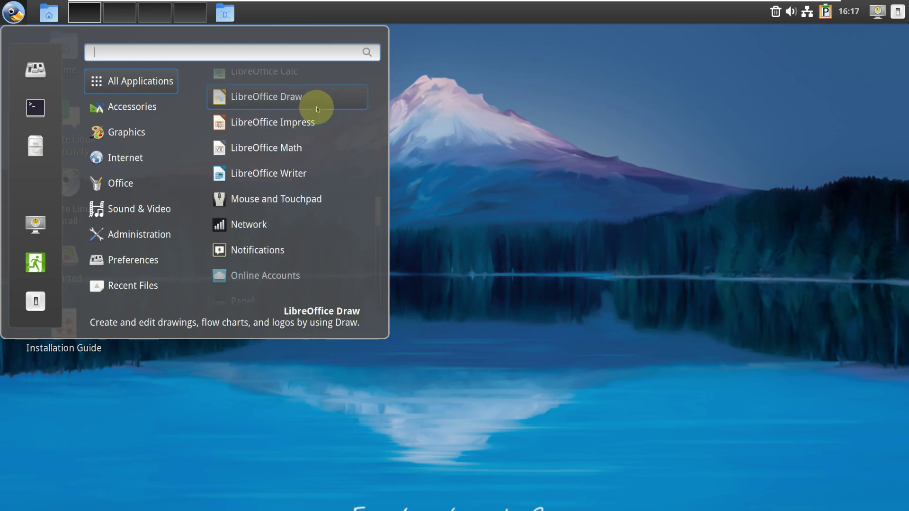
{"action": "scroll", "coordinate": [317, 109], "scroll_direction": "down", "scroll_amount": 12}
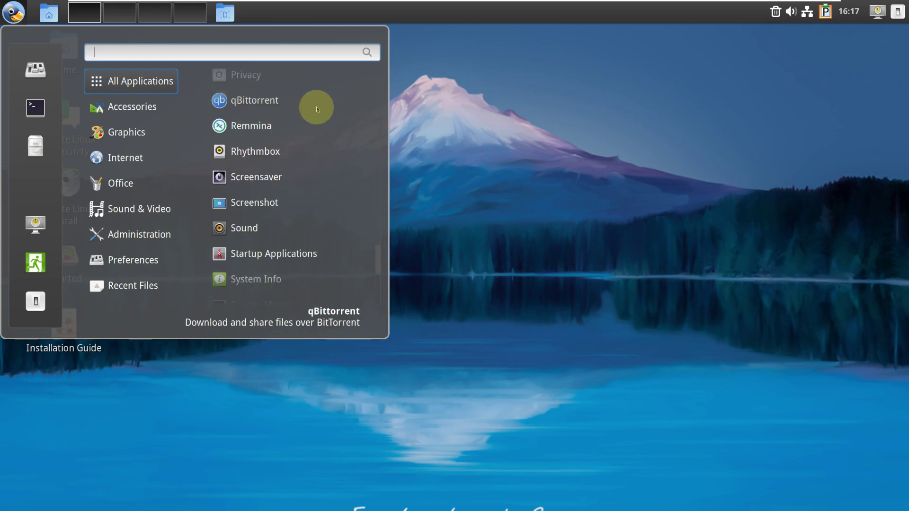
{"action": "scroll", "coordinate": [317, 106], "scroll_direction": "down", "scroll_amount": 6}
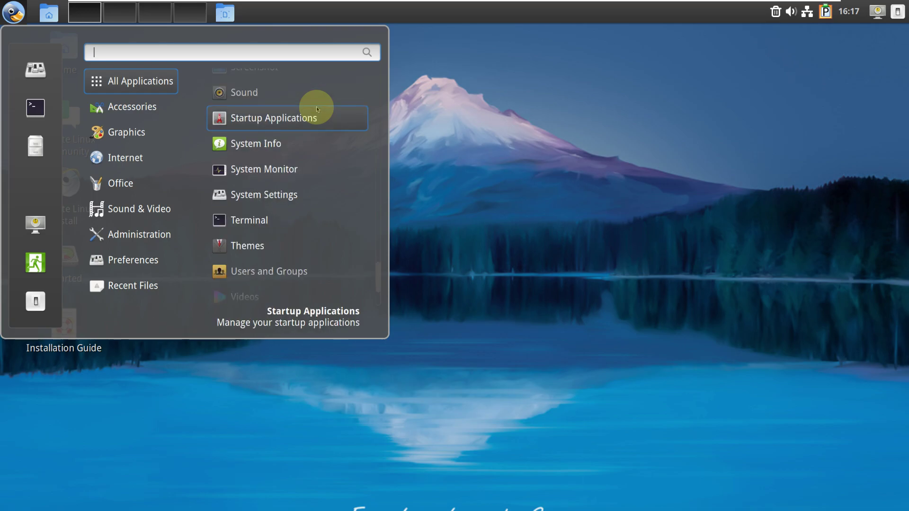
{"action": "scroll", "coordinate": [317, 110], "scroll_direction": "down", "scroll_amount": 1}
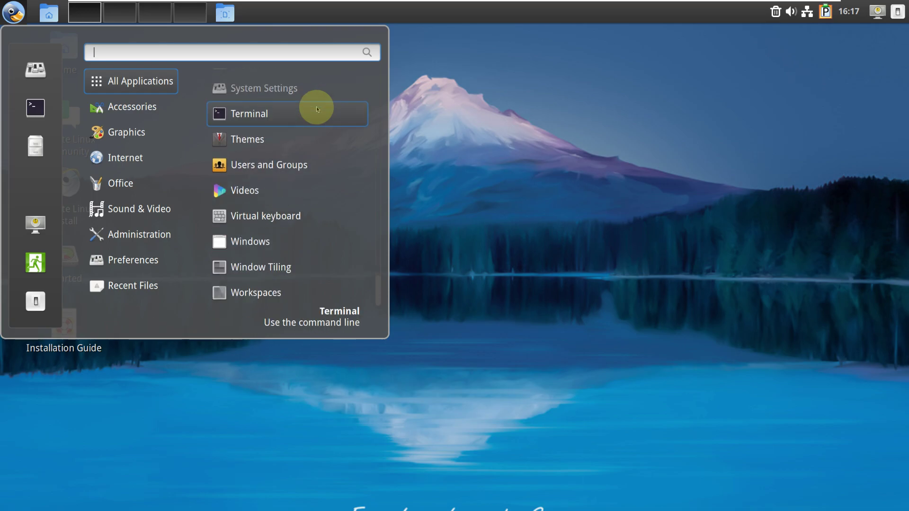
{"action": "left_click", "coordinate": [380, 250]}
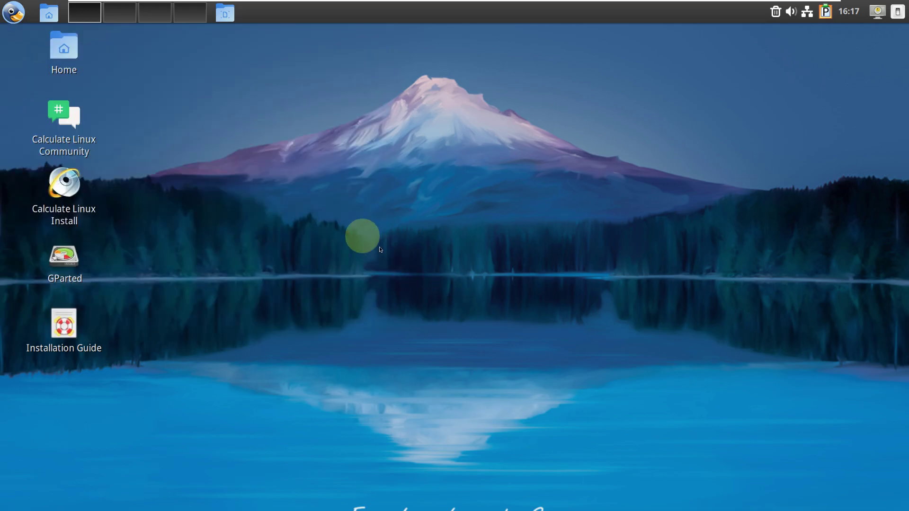
Launch the Calculate Linux installer from the desktop and maximize its window.
{"action": "right_click", "coordinate": [79, 219]}
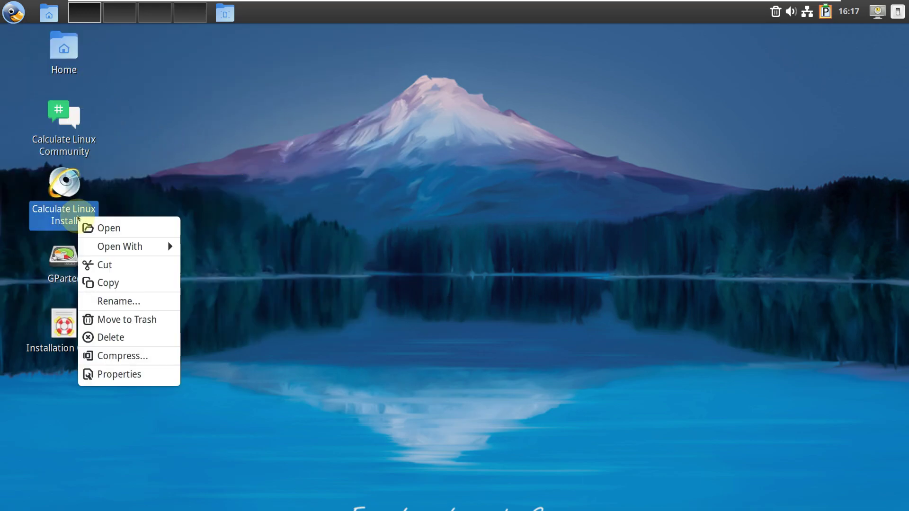
{"action": "left_click", "coordinate": [293, 191]}
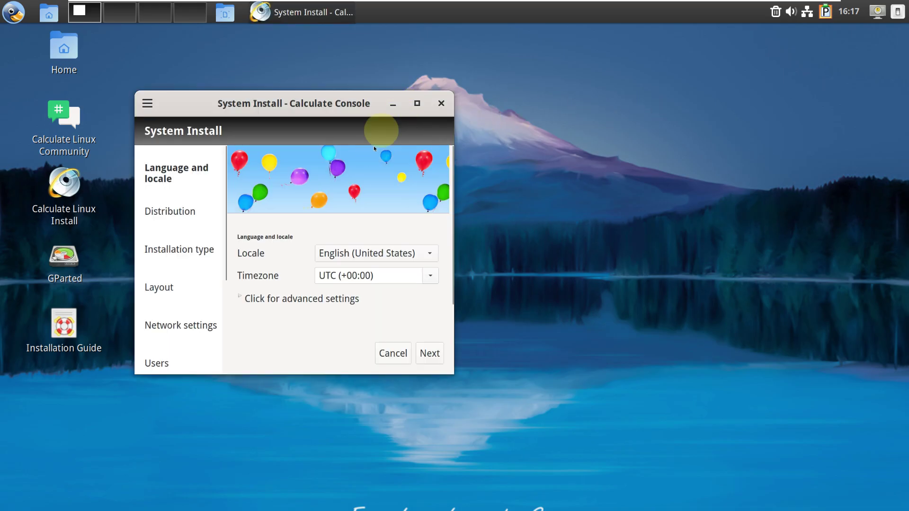
{"action": "left_click", "coordinate": [421, 100]}
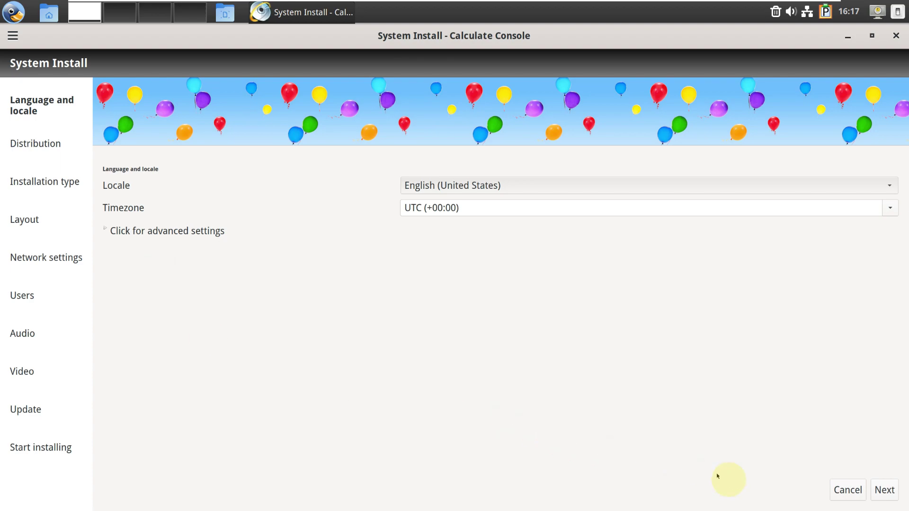
Keep the default language and locale settings, review the advanced distribution settings, and continue with the Cinnamon x86_64 installation image.
{"action": "left_click", "coordinate": [881, 491]}
{"action": "left_click", "coordinate": [26, 143]}
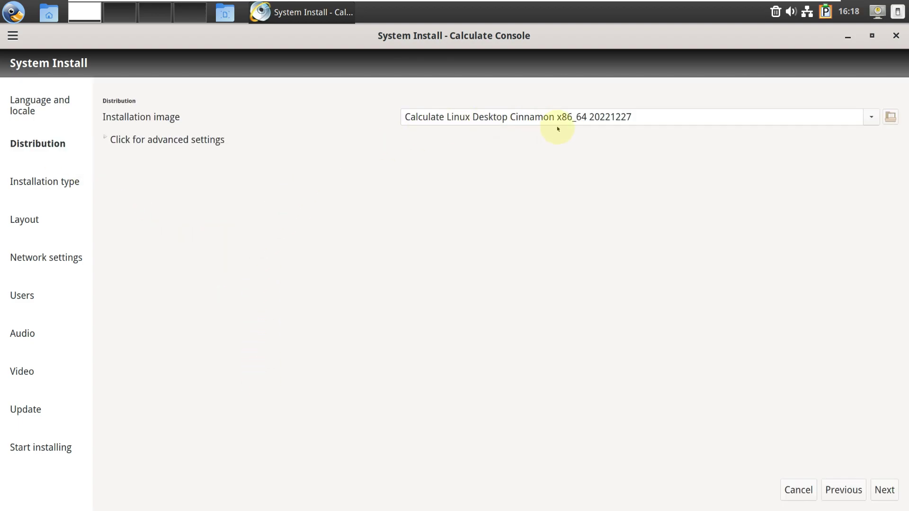
{"action": "left_click", "coordinate": [557, 110]}
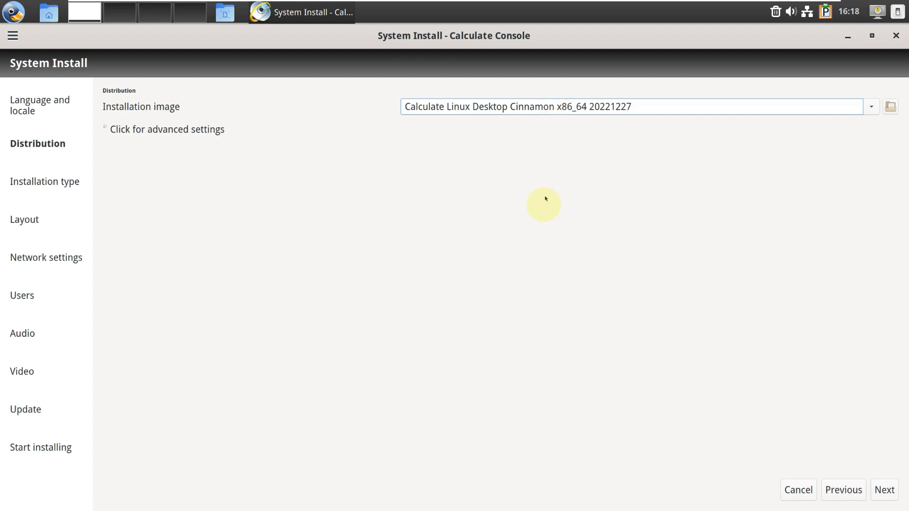
{"action": "left_click", "coordinate": [107, 128]}
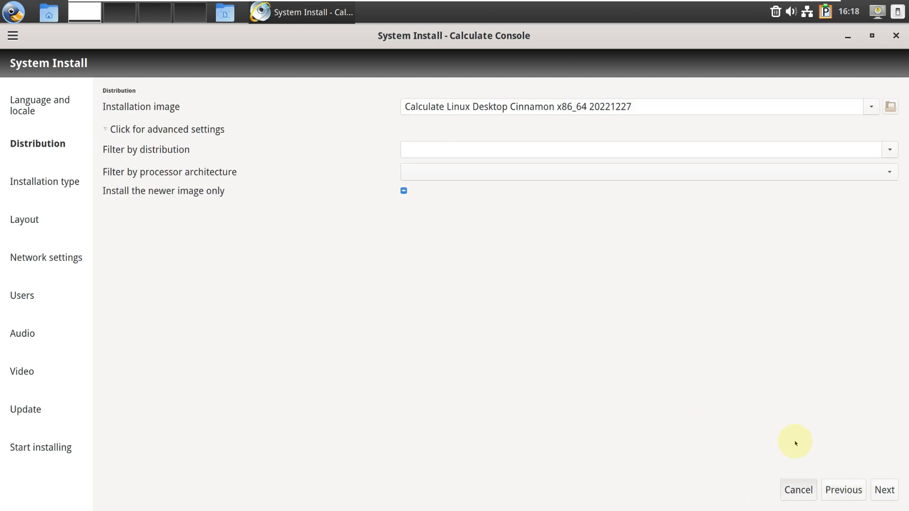
{"action": "left_click", "coordinate": [884, 497]}
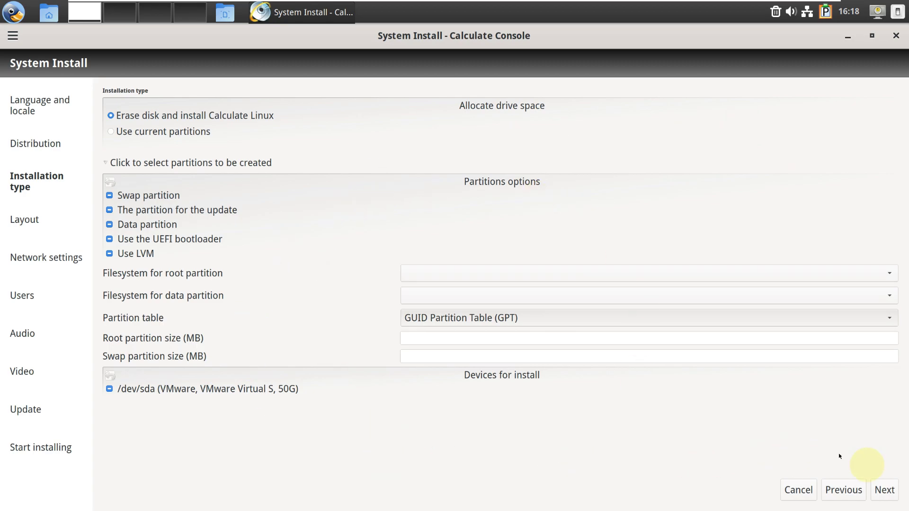
Accept the erase-disk installation type and default partition layout, and expand the network settings to review them before continuing to the users stage.
{"action": "left_click", "coordinate": [884, 490]}
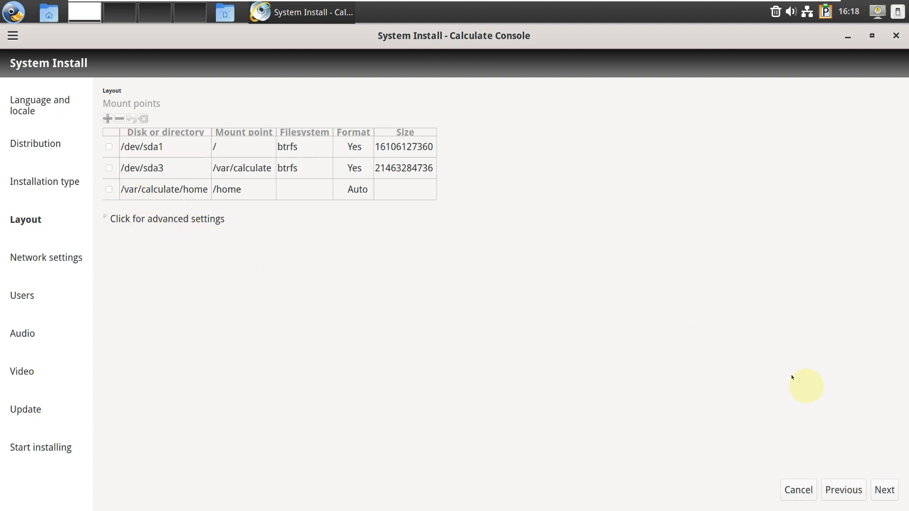
{"action": "left_click", "coordinate": [884, 491]}
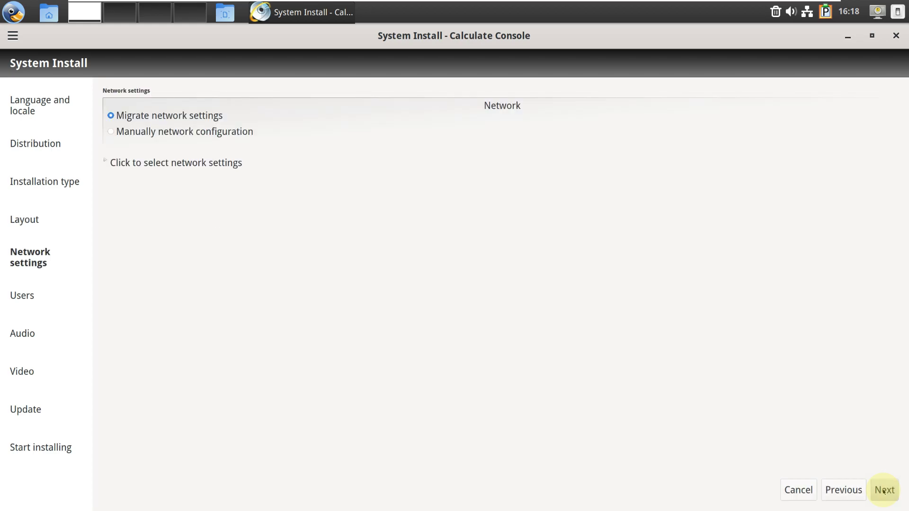
{"action": "left_click", "coordinate": [106, 162]}
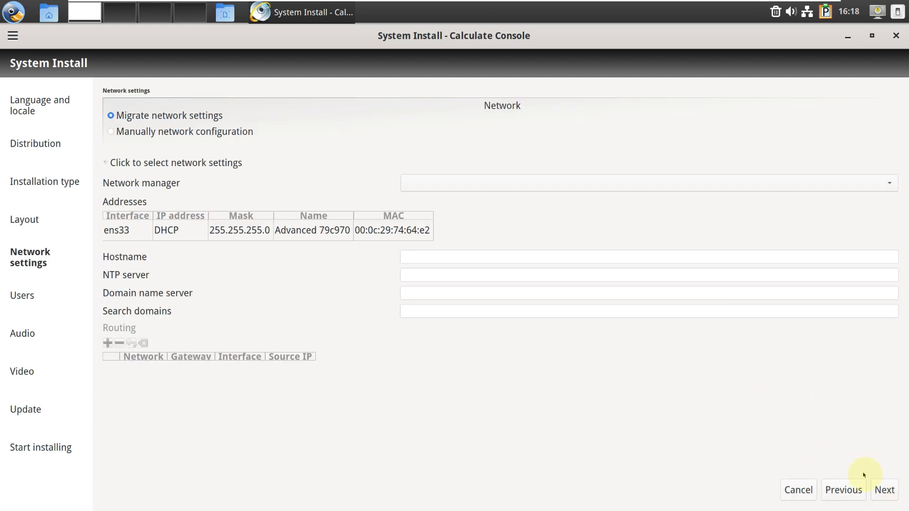
{"action": "left_click", "coordinate": [875, 484]}
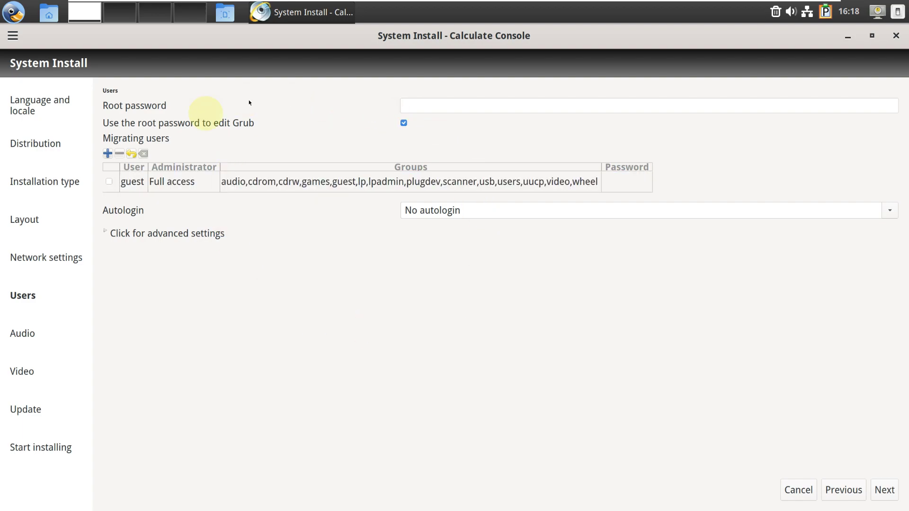
Select the guest entry among the migrating users, enter and repeat a root password, and try to continue the installation.
{"action": "left_click", "coordinate": [886, 493]}
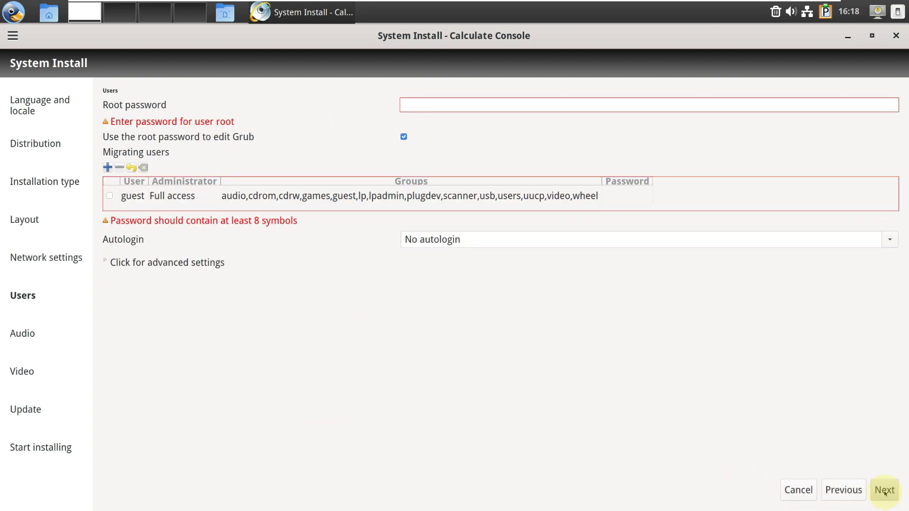
{"action": "left_click", "coordinate": [115, 197]}
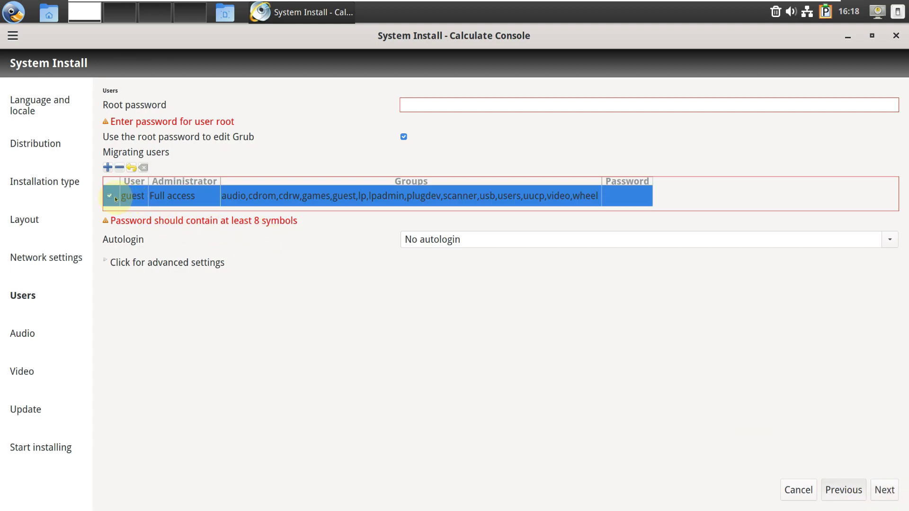
{"action": "left_click", "coordinate": [456, 105]}
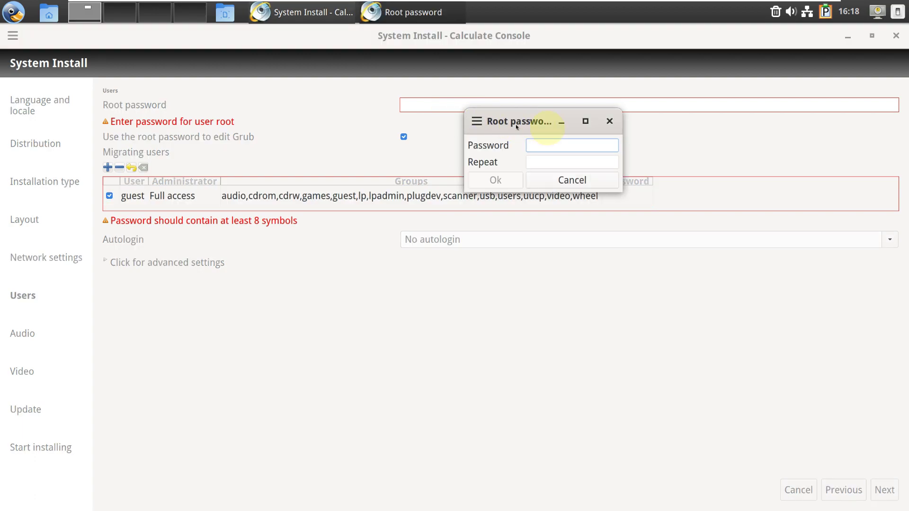
{"action": "type", "text": "*****"}
{"action": "left_click", "coordinate": [560, 163]}
{"action": "type", "text": "*"}
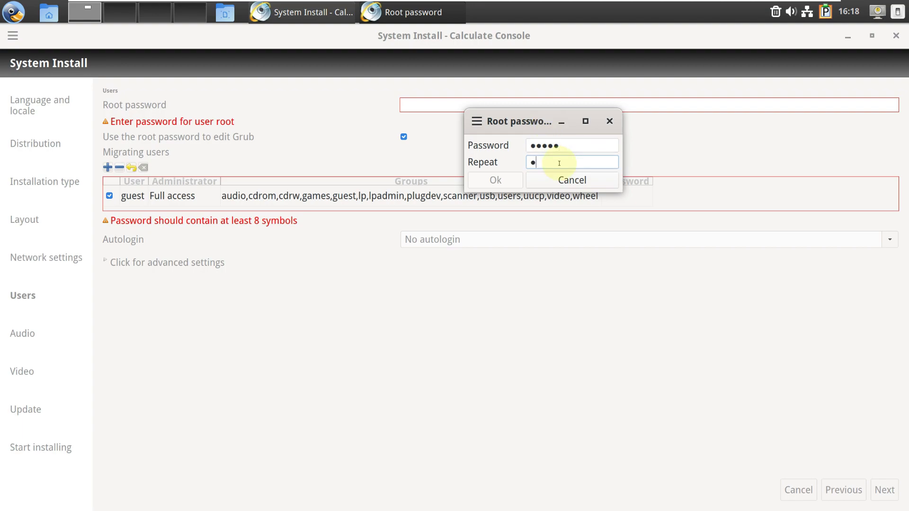
{"action": "type", "text": "****"}
{"action": "left_click", "coordinate": [494, 180]}
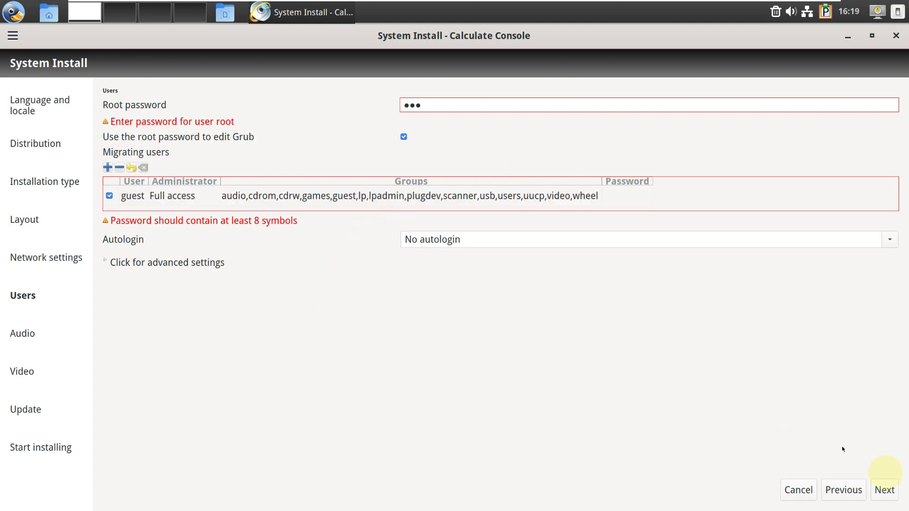
{"action": "left_click", "coordinate": [884, 492]}
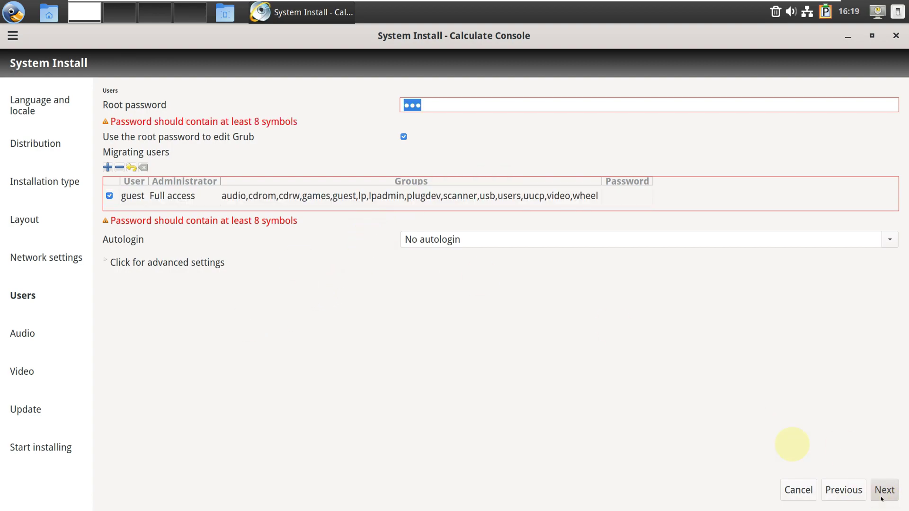
Try to replace the root password with an eight-character one, entering it in both the password and repeat fields.
{"action": "left_click", "coordinate": [424, 103]}
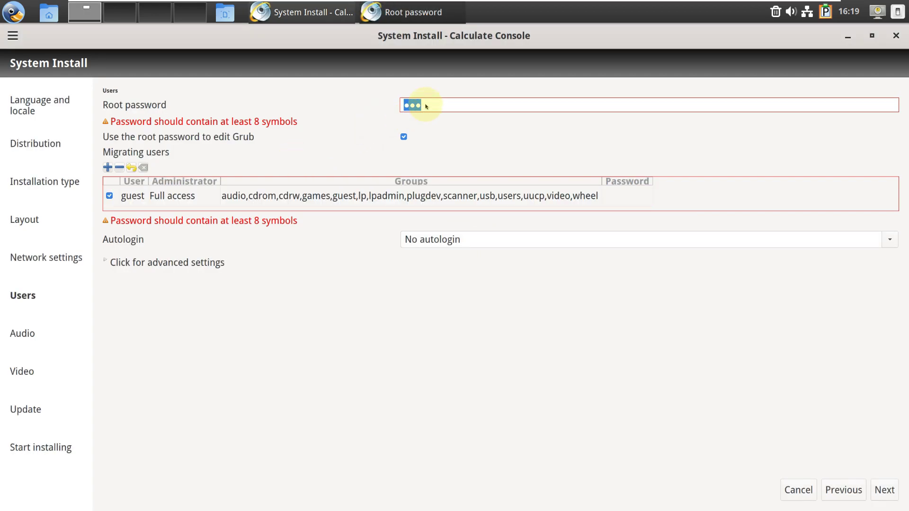
{"action": "key", "text": "BackSpace"}
{"action": "key", "text": "BackSpace"}
{"action": "key", "text": "BackSpace"}
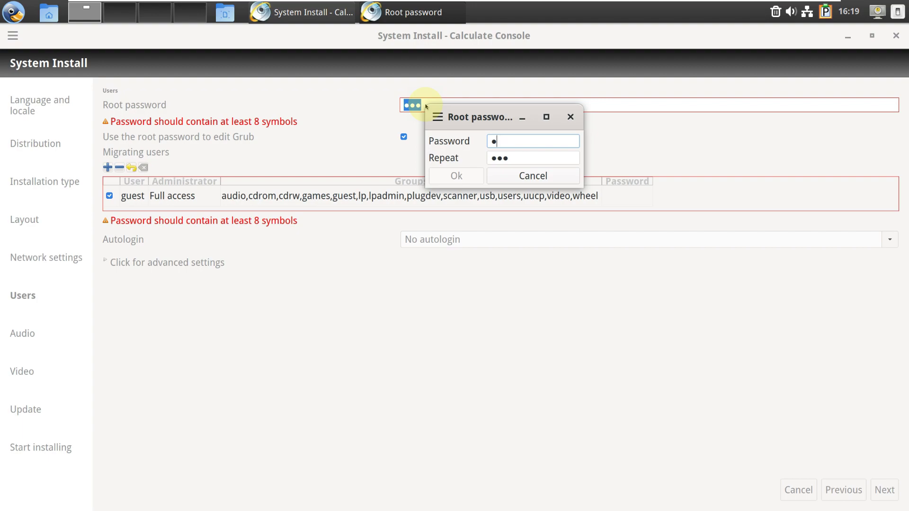
{"action": "type", "text": "********"}
{"action": "left_click", "coordinate": [519, 160]}
{"action": "key", "text": "BackSpace"}
{"action": "key", "text": "BackSpace"}
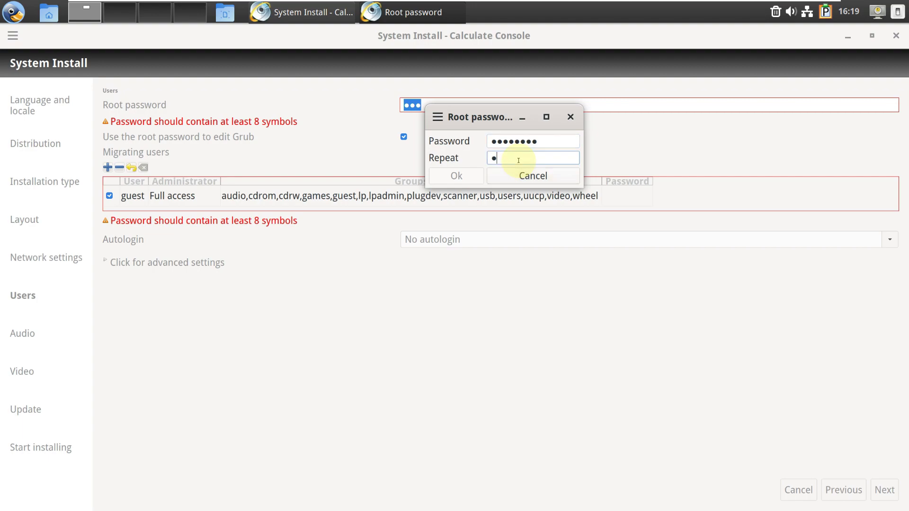
{"action": "type", "text": "*******"}
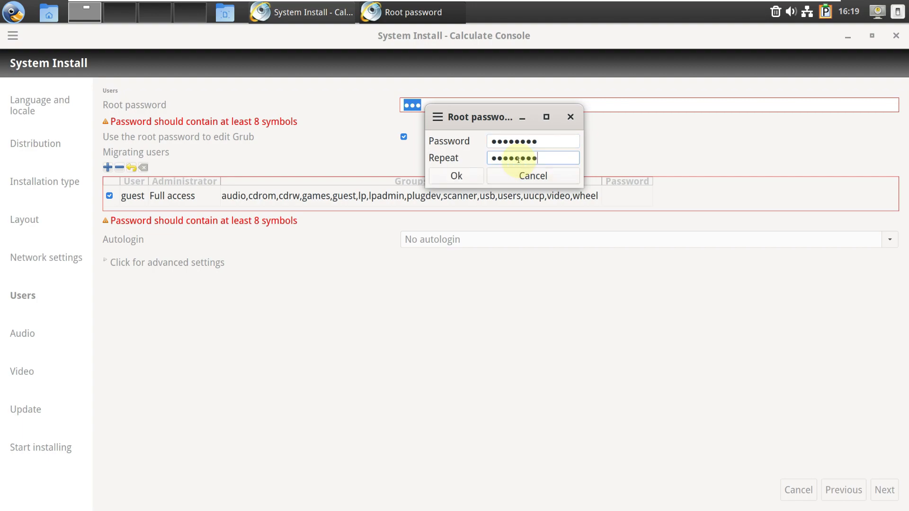
{"action": "left_click", "coordinate": [477, 174]}
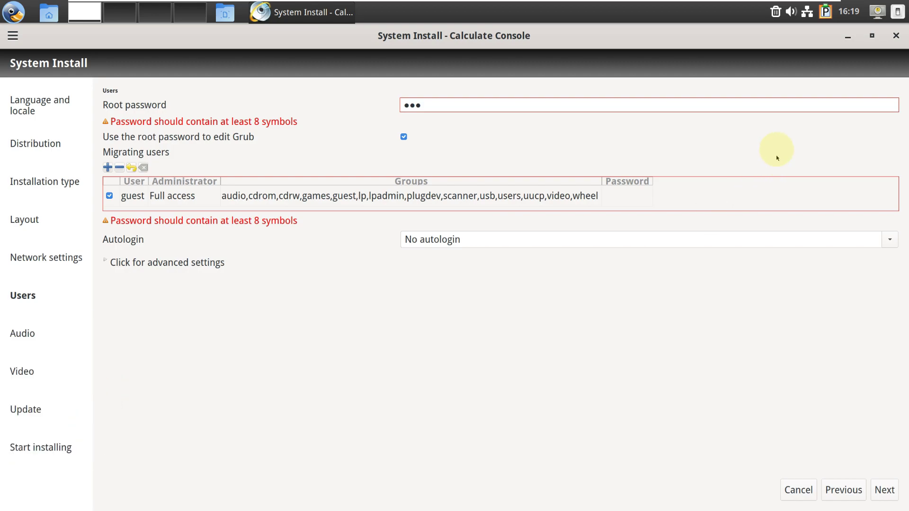
Close the System Install wizard, confirming the exit.
{"action": "left_click", "coordinate": [896, 37]}
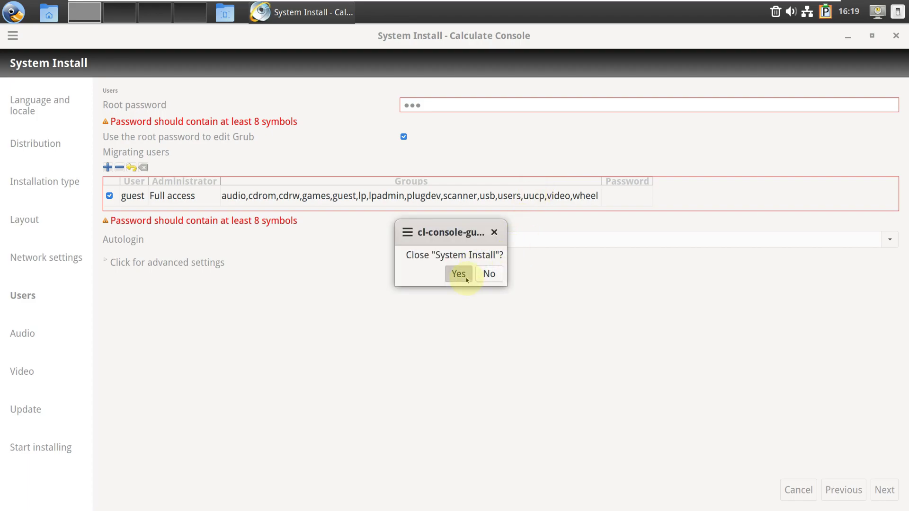
{"action": "left_click", "coordinate": [467, 280]}
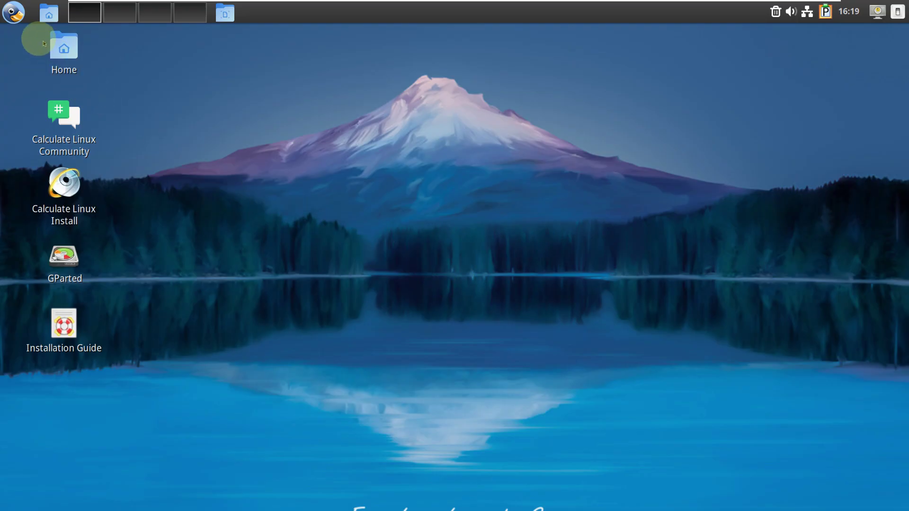
Launch the Chromium browser from the Internet applications and maximize its window.
{"action": "left_click", "coordinate": [14, 14]}
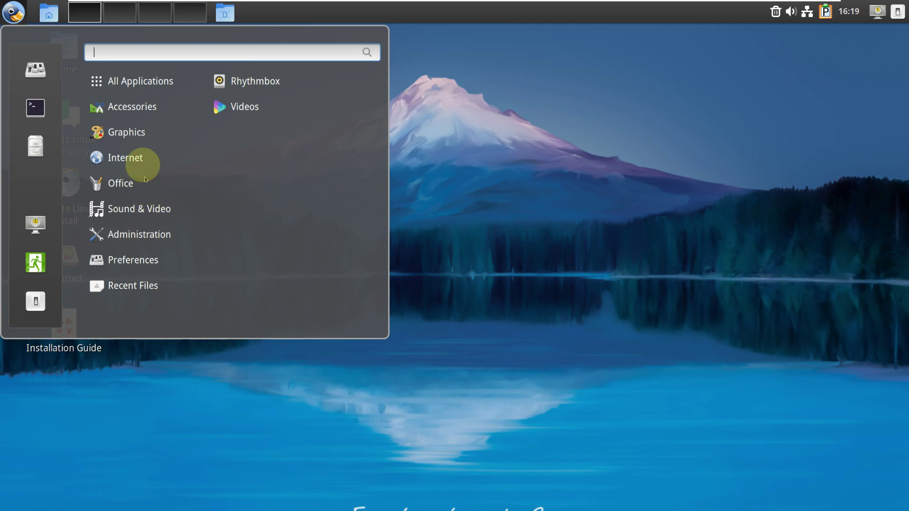
{"action": "left_click", "coordinate": [144, 159]}
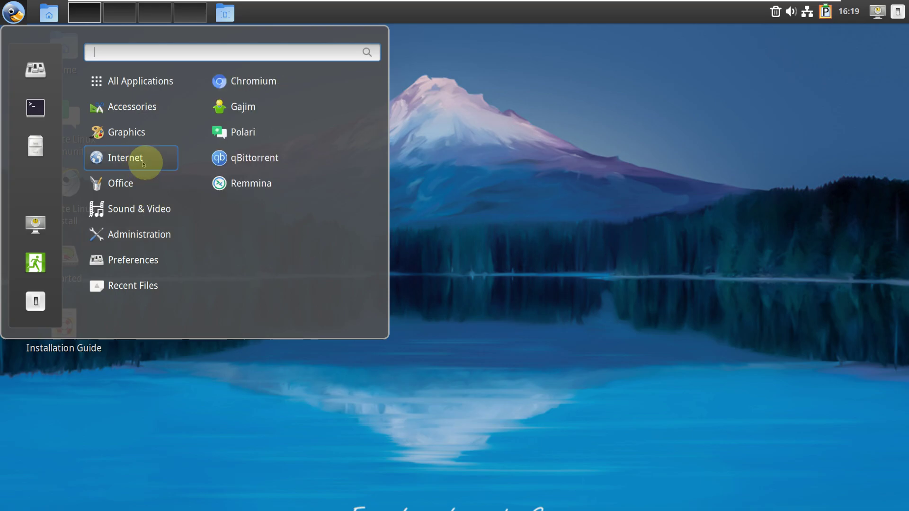
{"action": "left_click", "coordinate": [297, 88]}
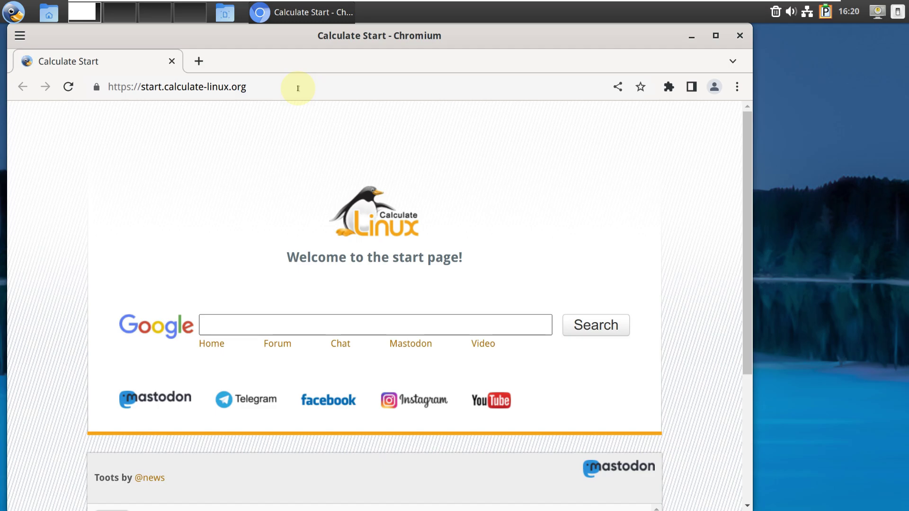
{"action": "left_click", "coordinate": [719, 36]}
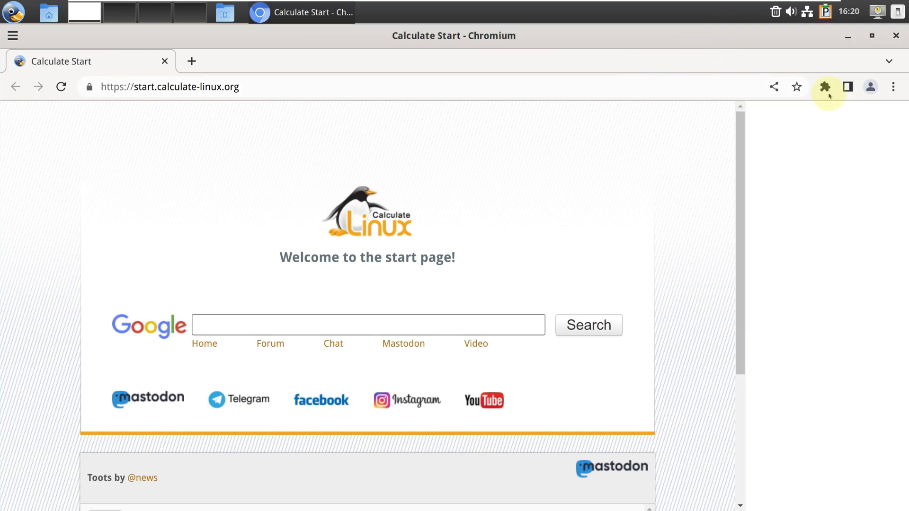
View the About Chromium page to check the browser version, and close its tab.
{"action": "left_click", "coordinate": [893, 87]}
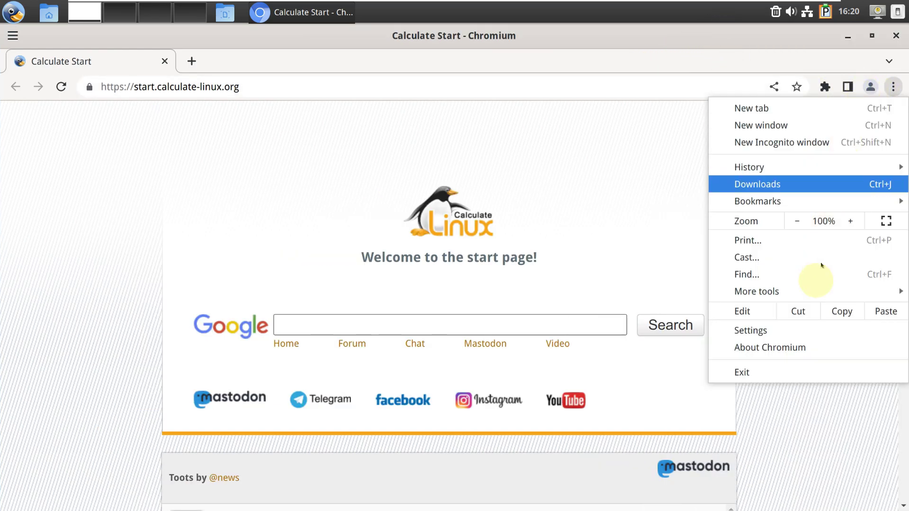
{"action": "left_click", "coordinate": [803, 349]}
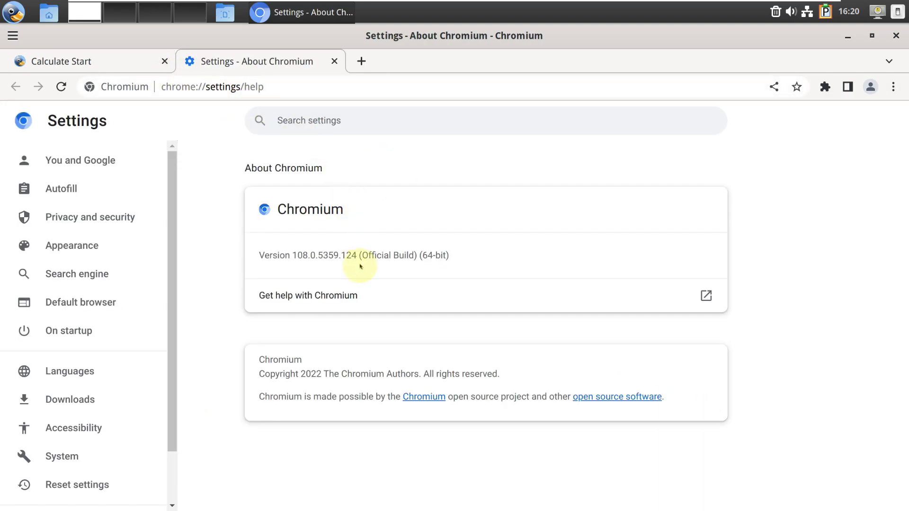
{"action": "left_click", "coordinate": [335, 62]}
Try to search Google for "calculate linux".
{"action": "left_click", "coordinate": [339, 80]}
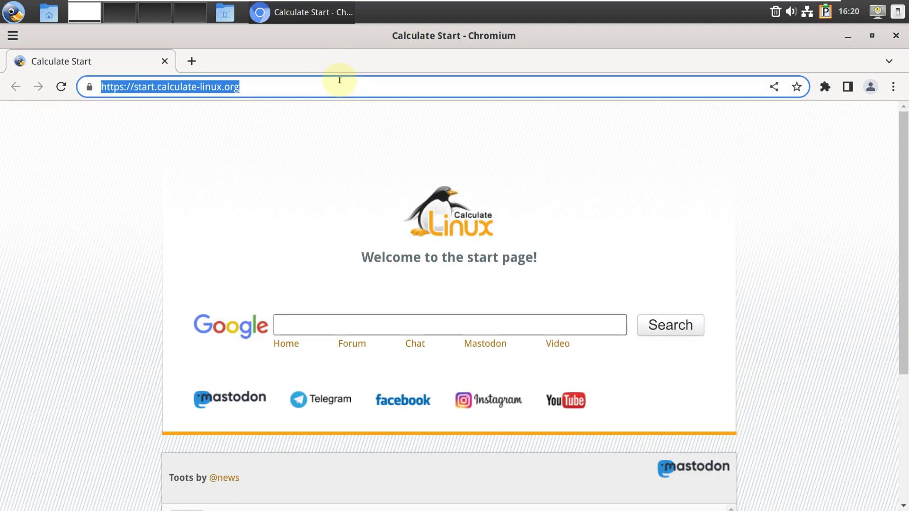
{"action": "type", "text": "calc"}
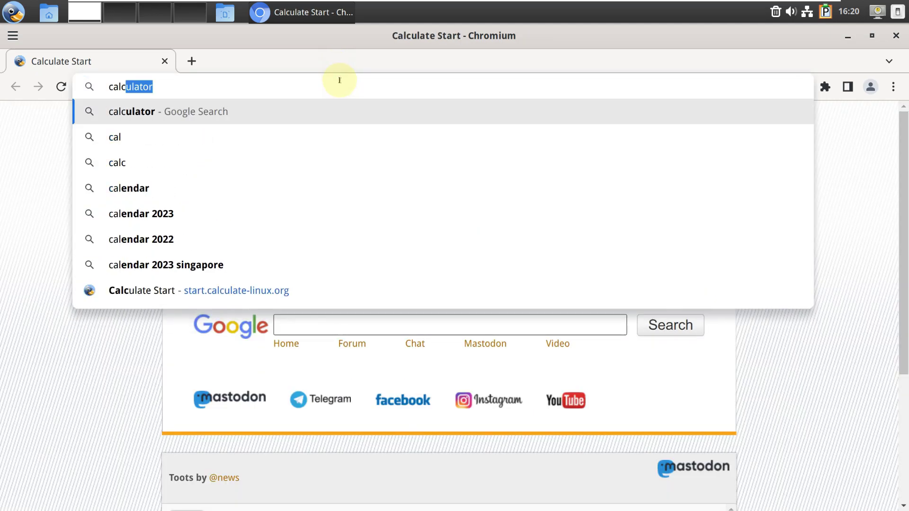
{"action": "type", "text": "ulate linux"}
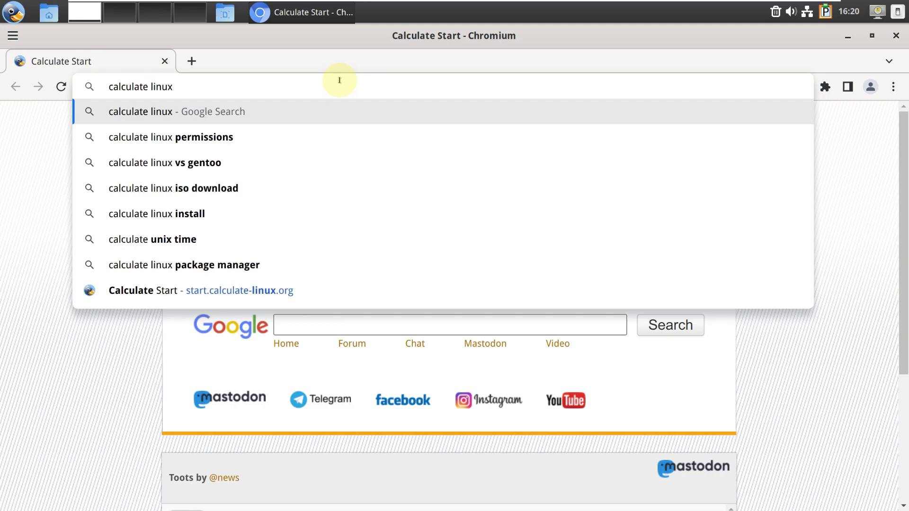
{"action": "key", "text": "Return"}
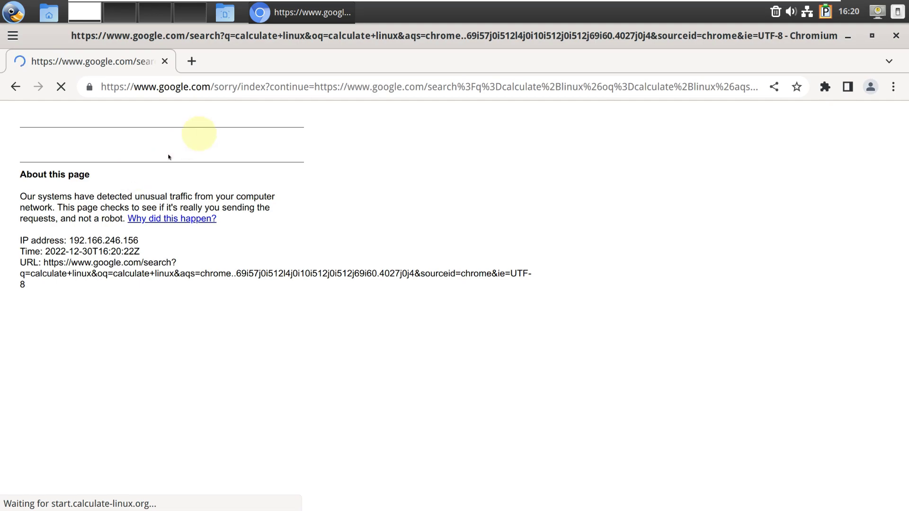
Open duckduckgo.com in the current tab.
{"action": "left_click", "coordinate": [216, 90]}
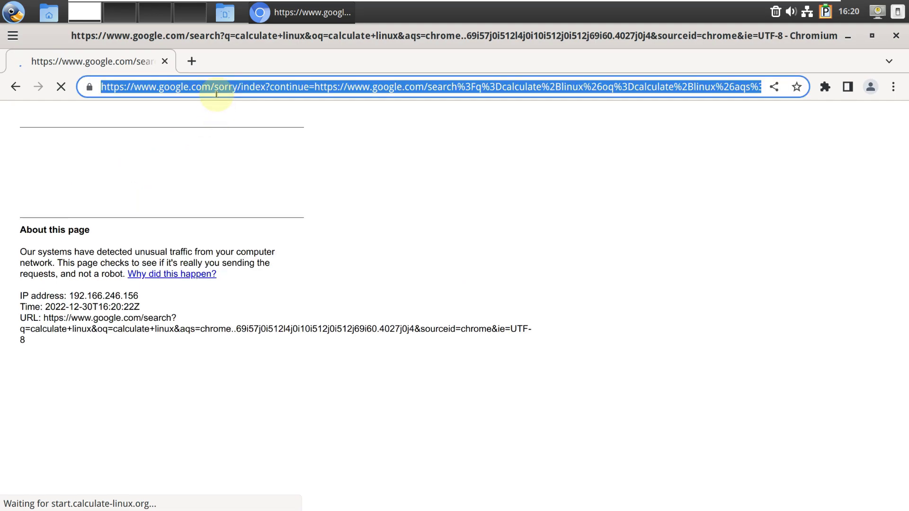
{"action": "type", "text": "duc"}
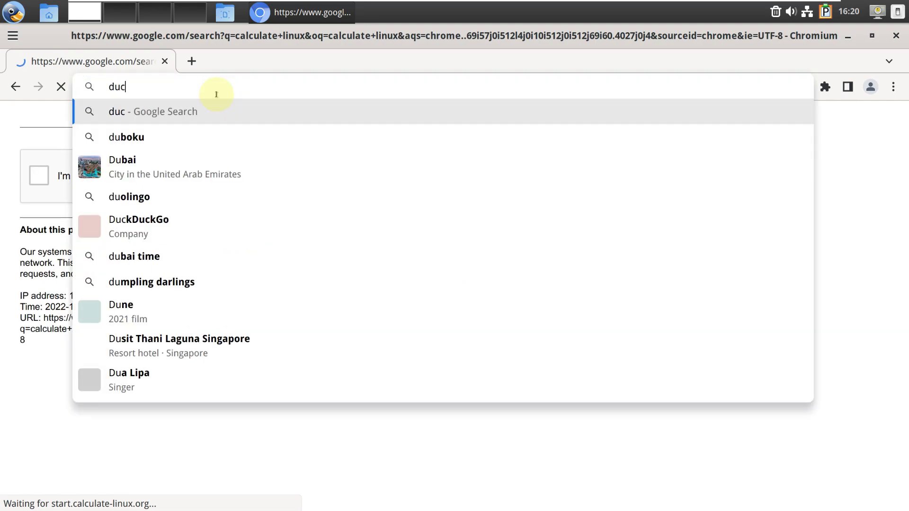
{"action": "type", "text": "kduckgo.com"}
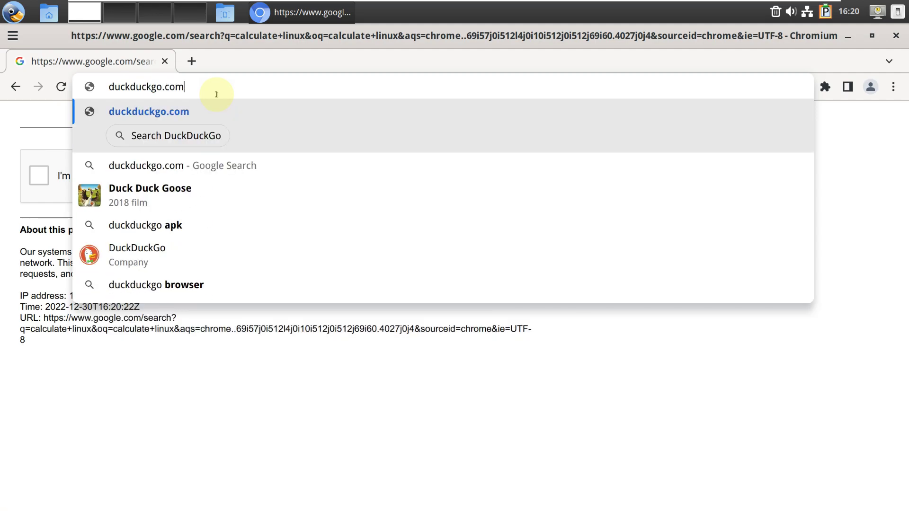
{"action": "key", "text": "Return"}
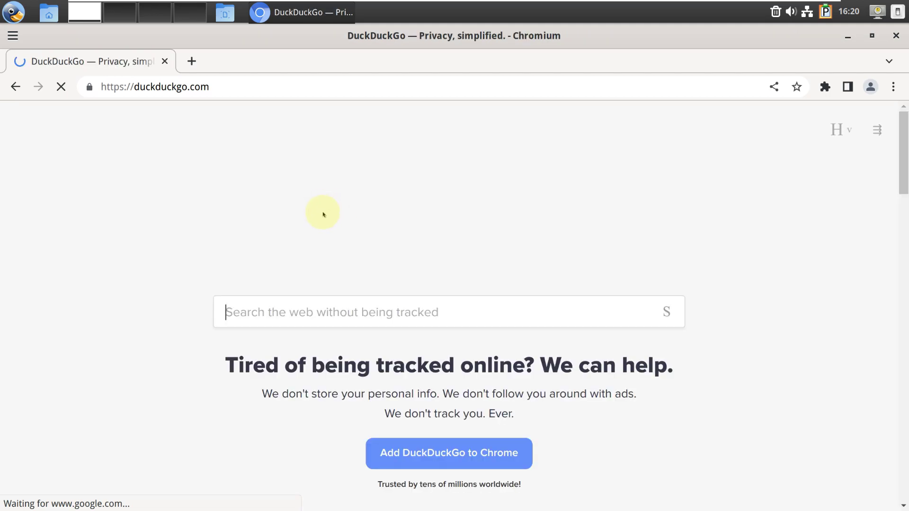
Search DuckDuckGo for "calculate linux" and open the official Calculate Linux website from the results.
{"action": "type", "text": "cal"}
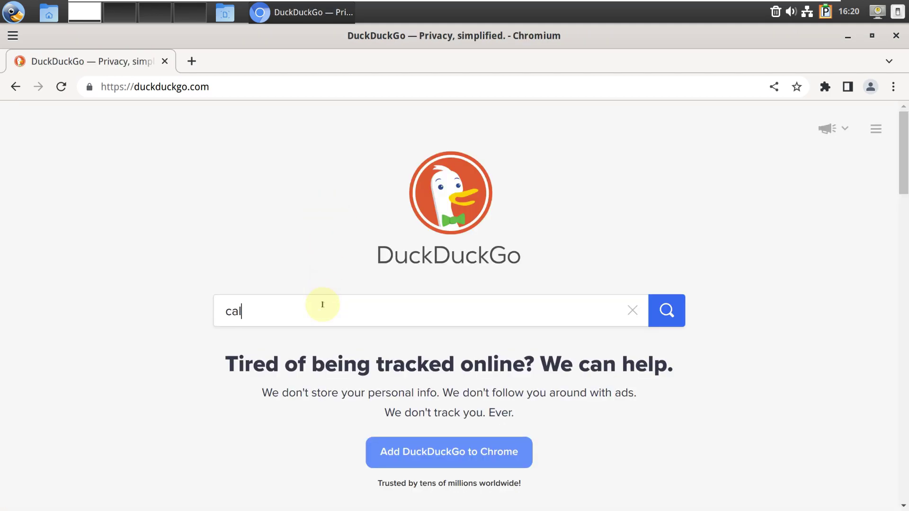
{"action": "type", "text": "culate linux"}
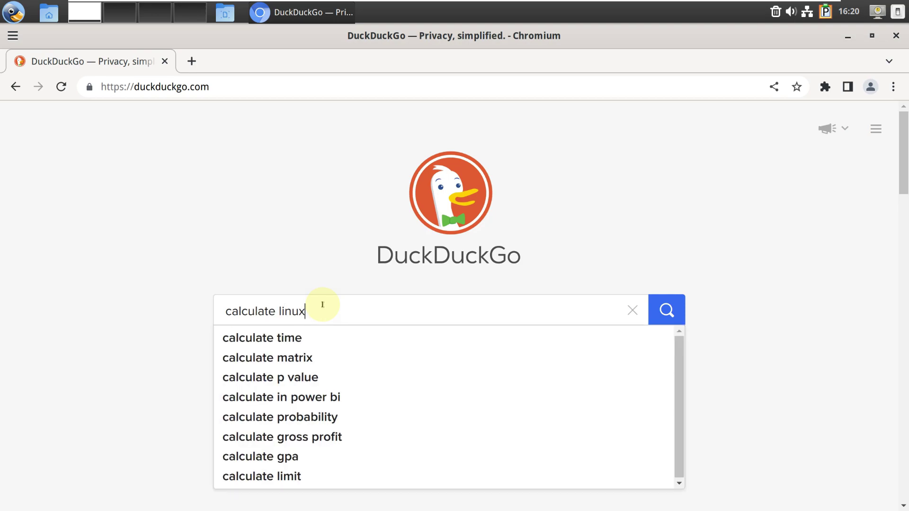
{"action": "key", "text": "Return"}
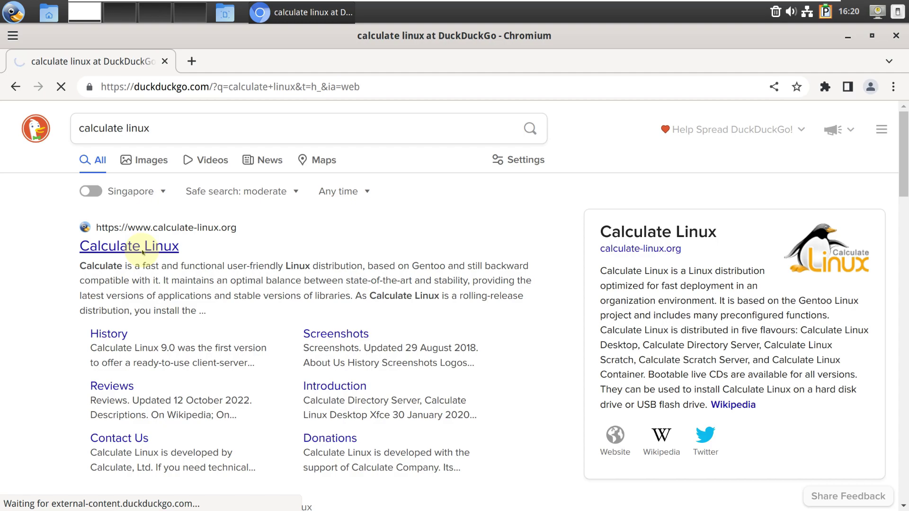
{"action": "left_click", "coordinate": [142, 252]}
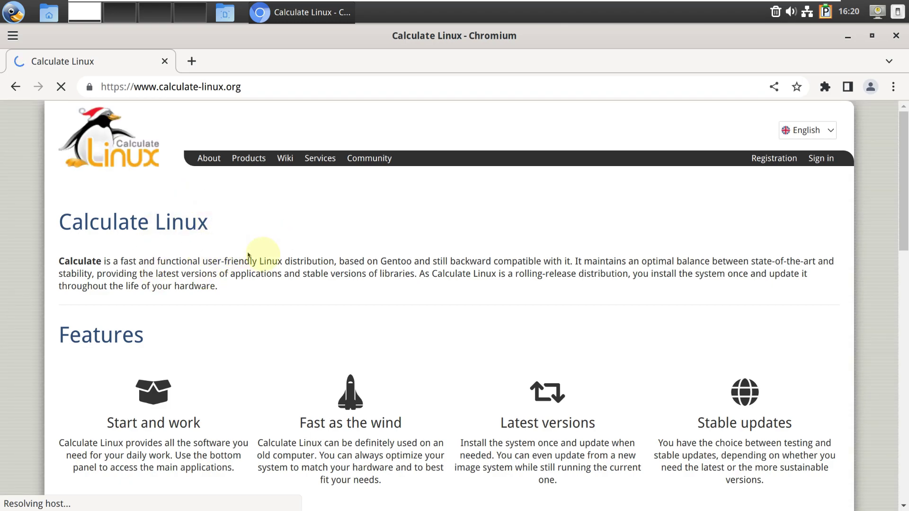
Look through the Calculate Linux home page and open the Desktop edition from its Get it section.
{"action": "scroll", "coordinate": [259, 234], "scroll_direction": "down", "scroll_amount": 8}
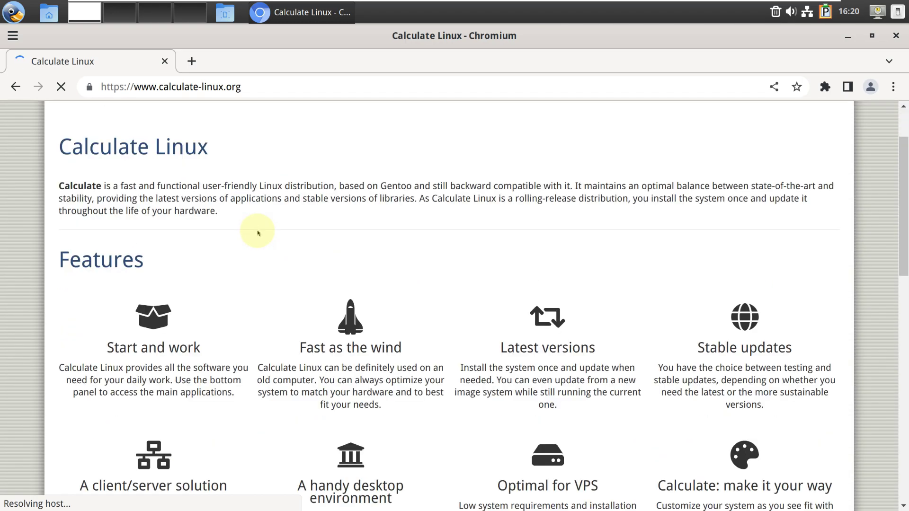
{"action": "scroll", "coordinate": [258, 233], "scroll_direction": "down", "scroll_amount": 8}
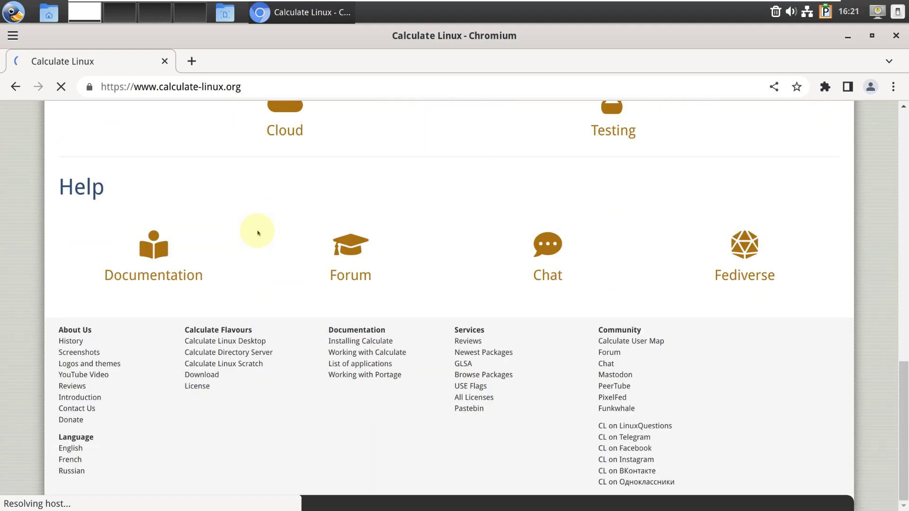
{"action": "scroll", "coordinate": [260, 235], "scroll_direction": "up", "scroll_amount": 2}
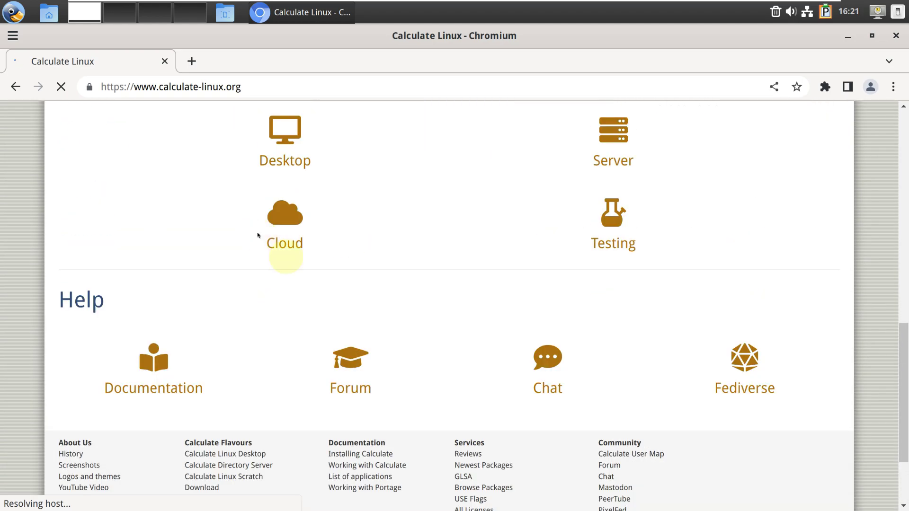
{"action": "scroll", "coordinate": [365, 308], "scroll_direction": "up", "scroll_amount": 4}
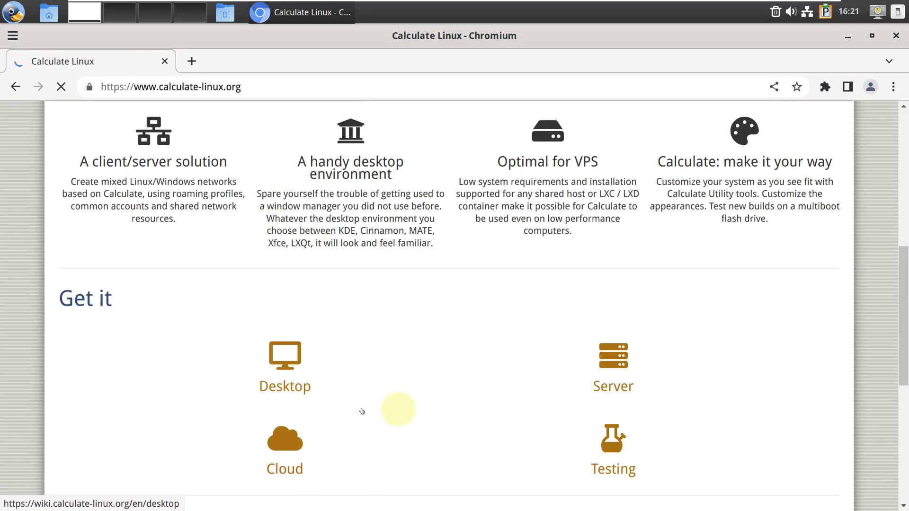
{"action": "left_click", "coordinate": [286, 386]}
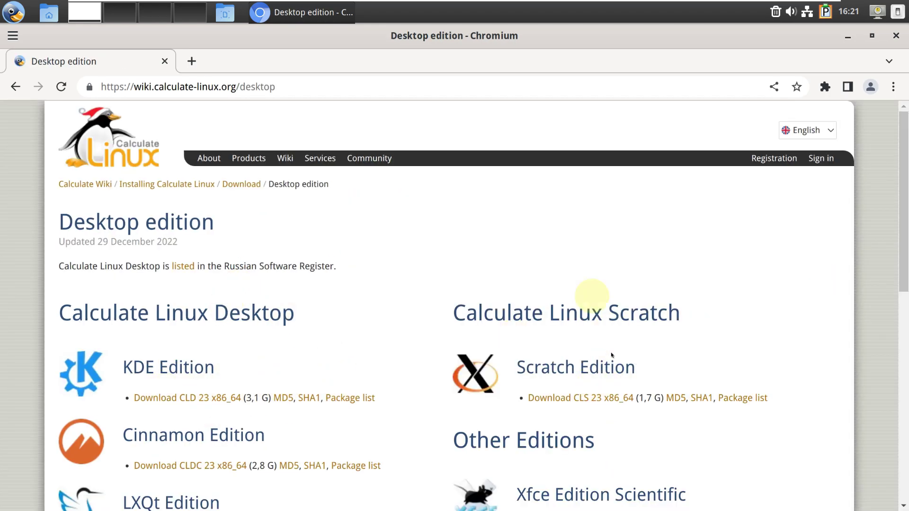
Request the KDE Edition download, CLD 23 x86_64, from the Desktop edition page.
{"action": "scroll", "coordinate": [496, 307], "scroll_direction": "down", "scroll_amount": 1}
{"action": "scroll", "coordinate": [497, 307], "scroll_direction": "down", "scroll_amount": 2}
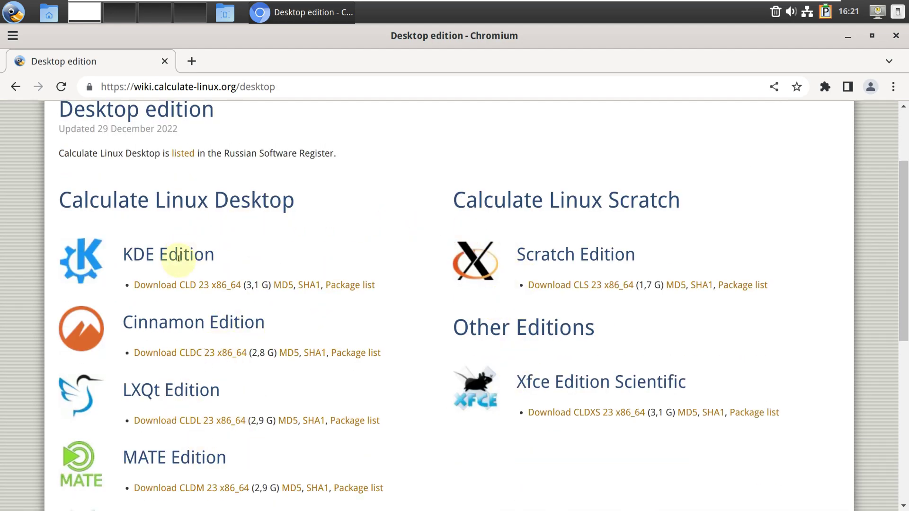
{"action": "left_click", "coordinate": [176, 286]}
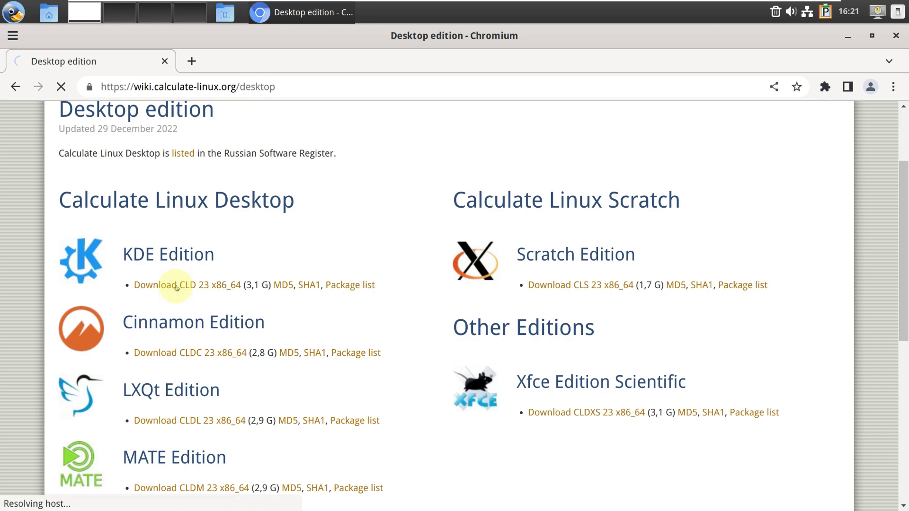